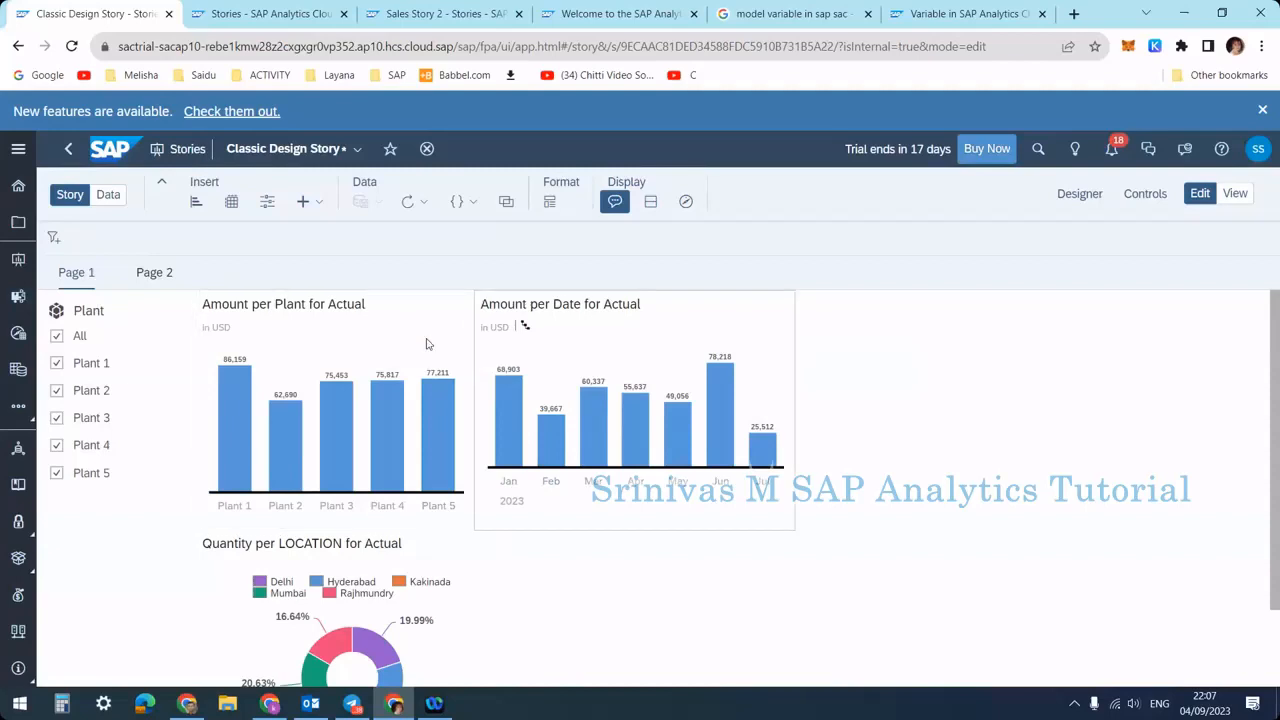
# Select the Plant 1 bar in the Amount per Plant chart and check how the other charts respond
pyautogui.click(293, 333)
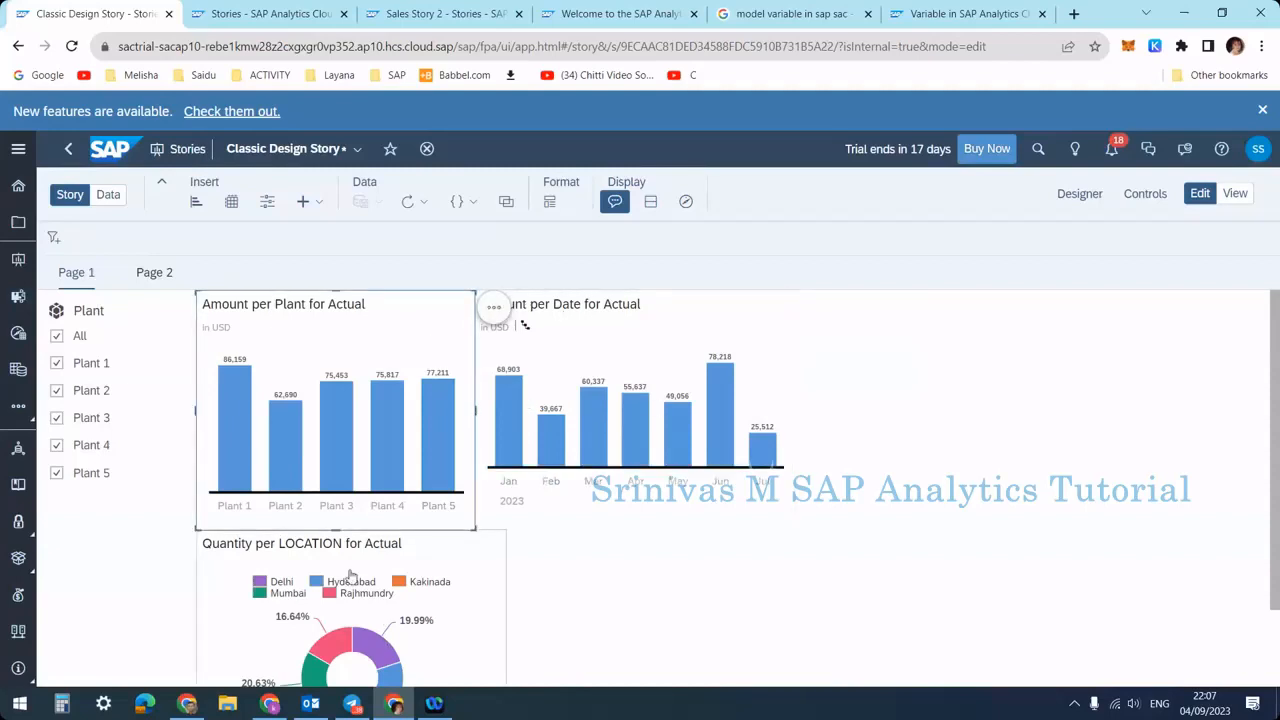
pyautogui.moveTo(224, 412)
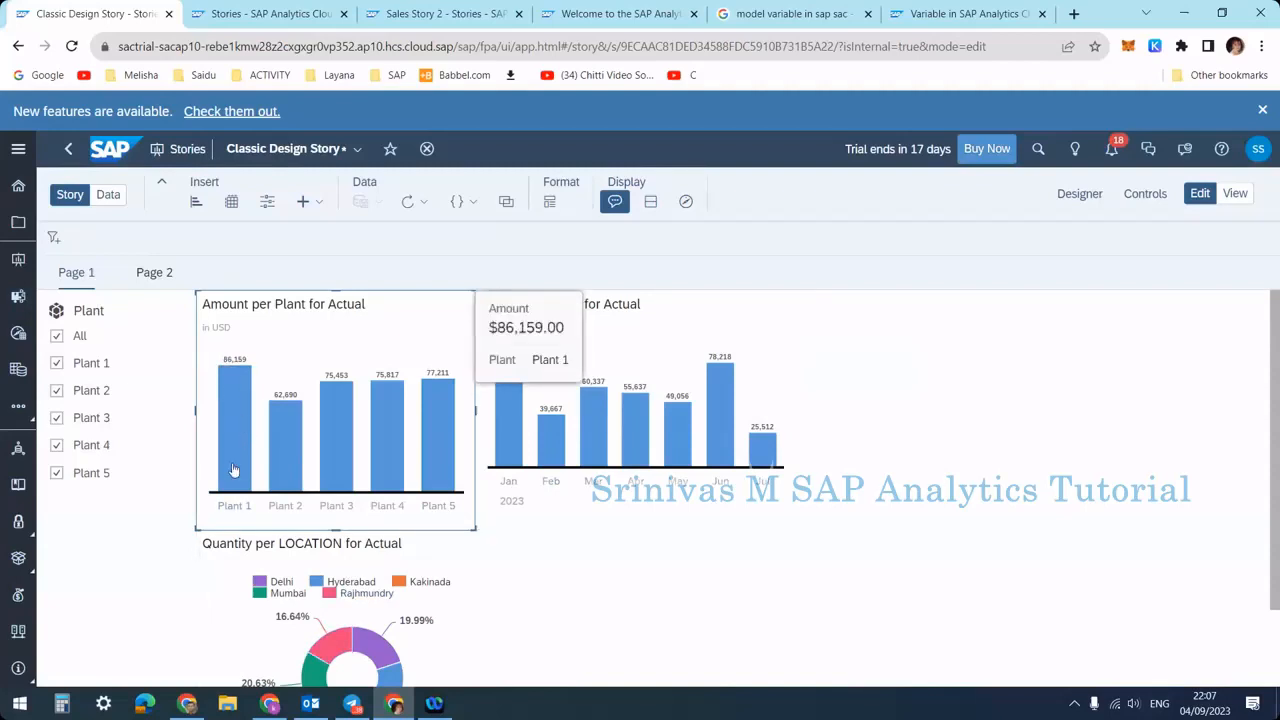
pyautogui.click(238, 399)
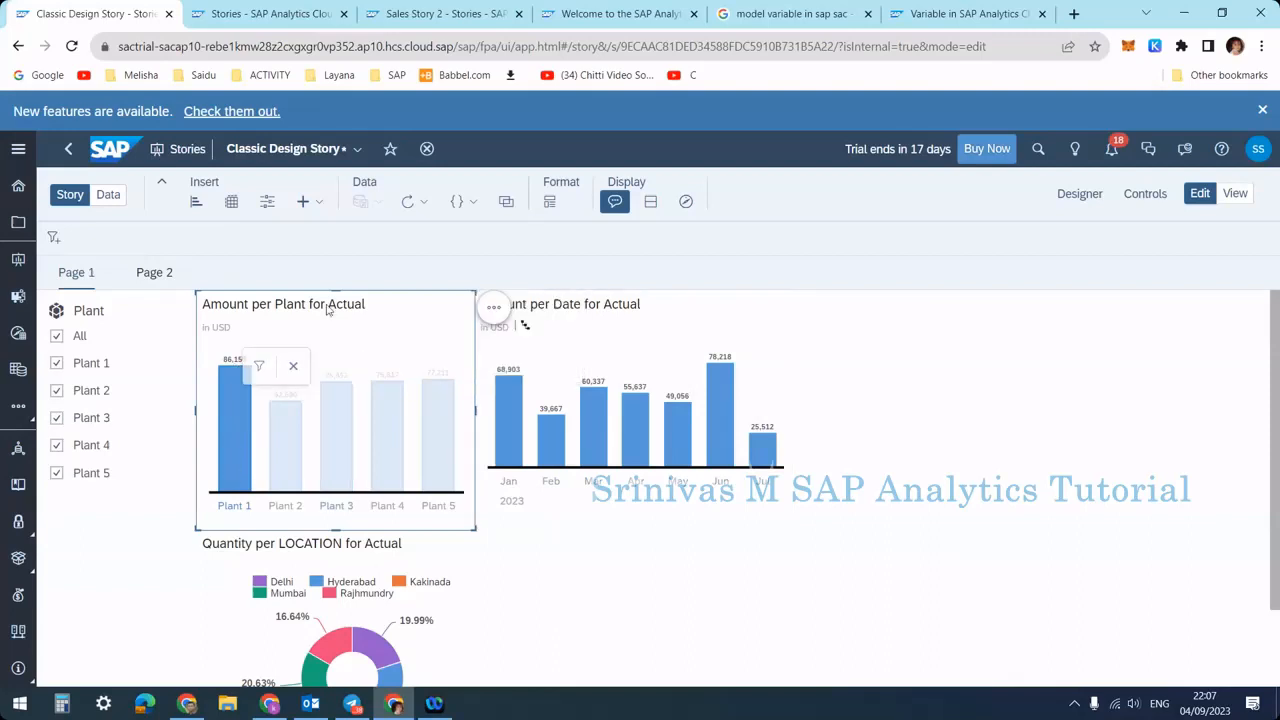
pyautogui.click(605, 312)
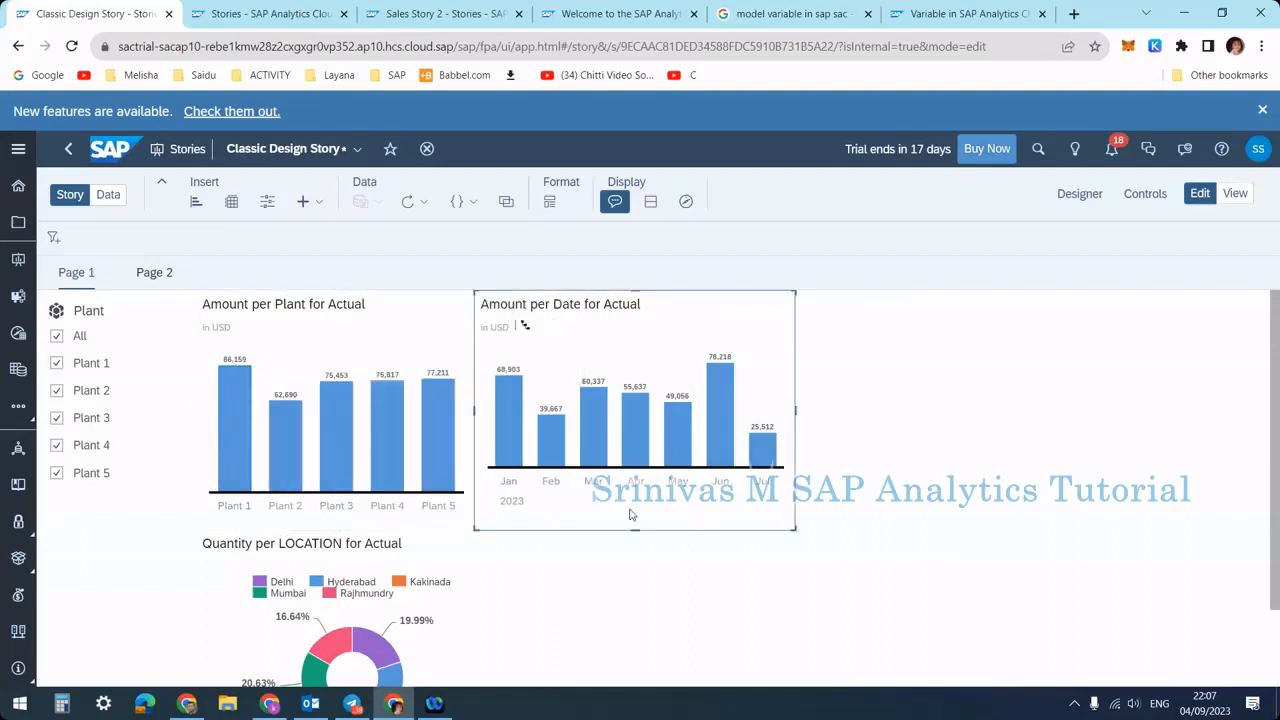
pyautogui.click(230, 430)
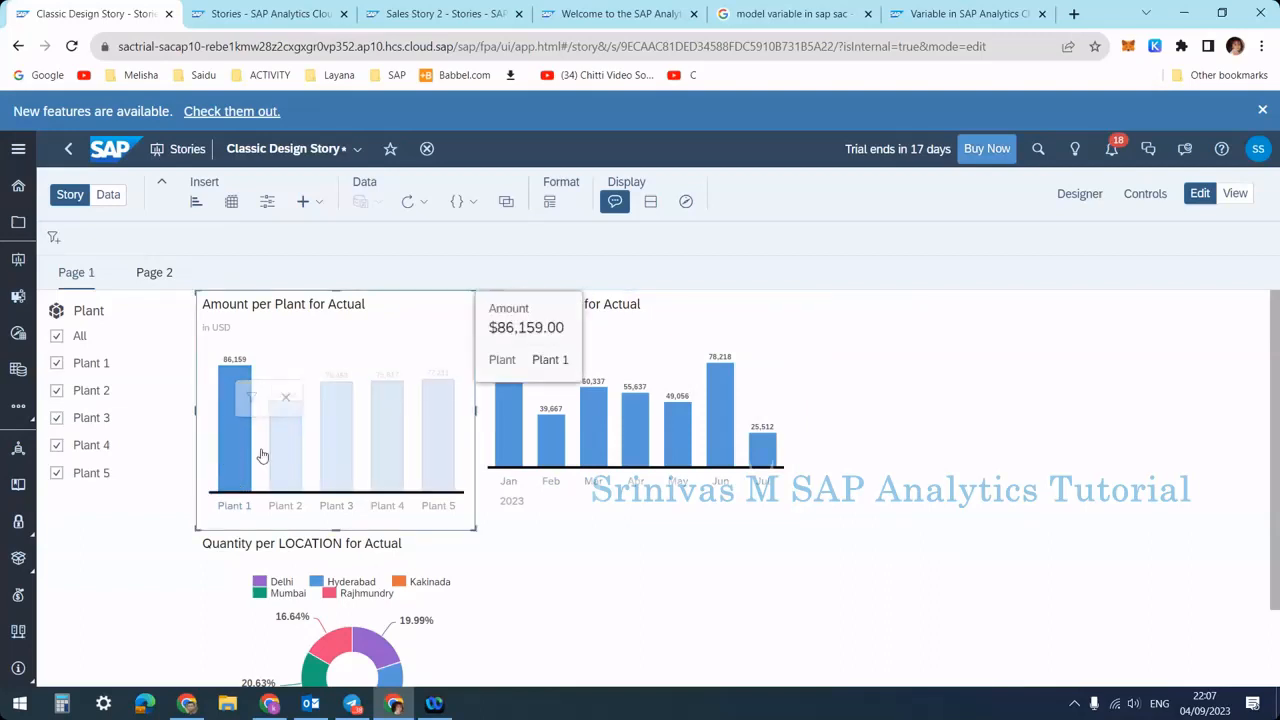
pyautogui.click(631, 336)
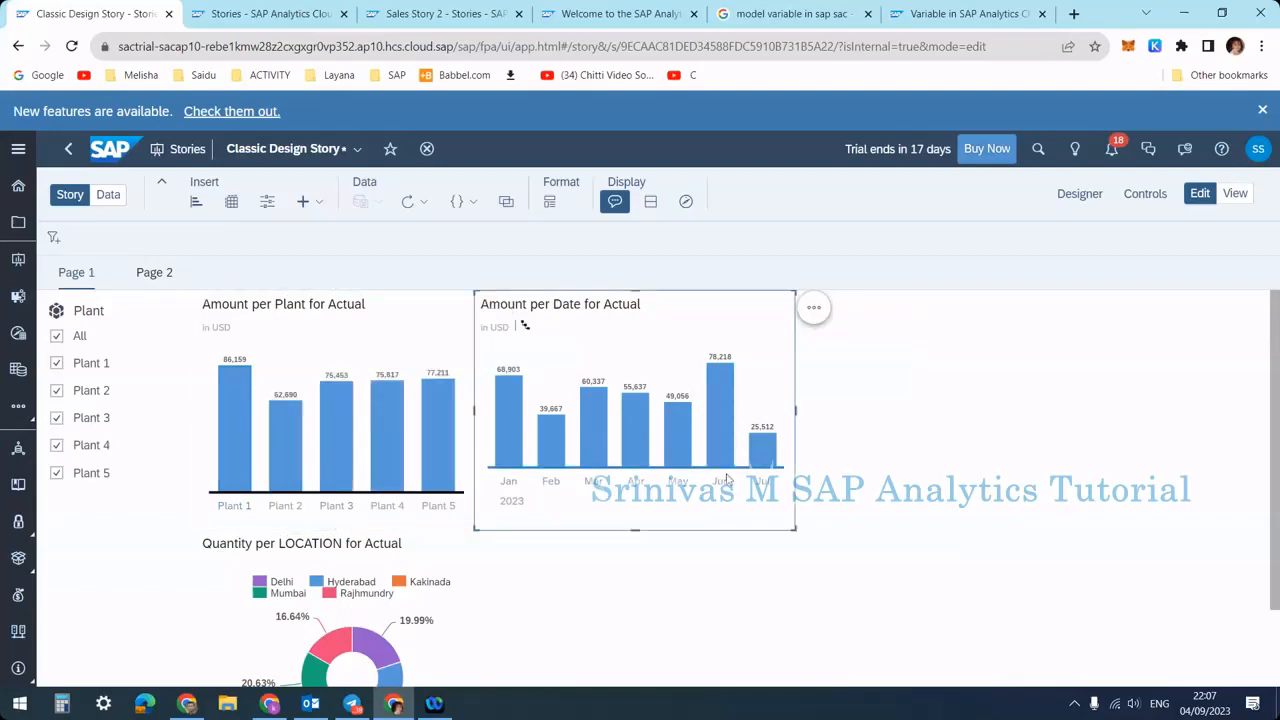
pyautogui.click(226, 406)
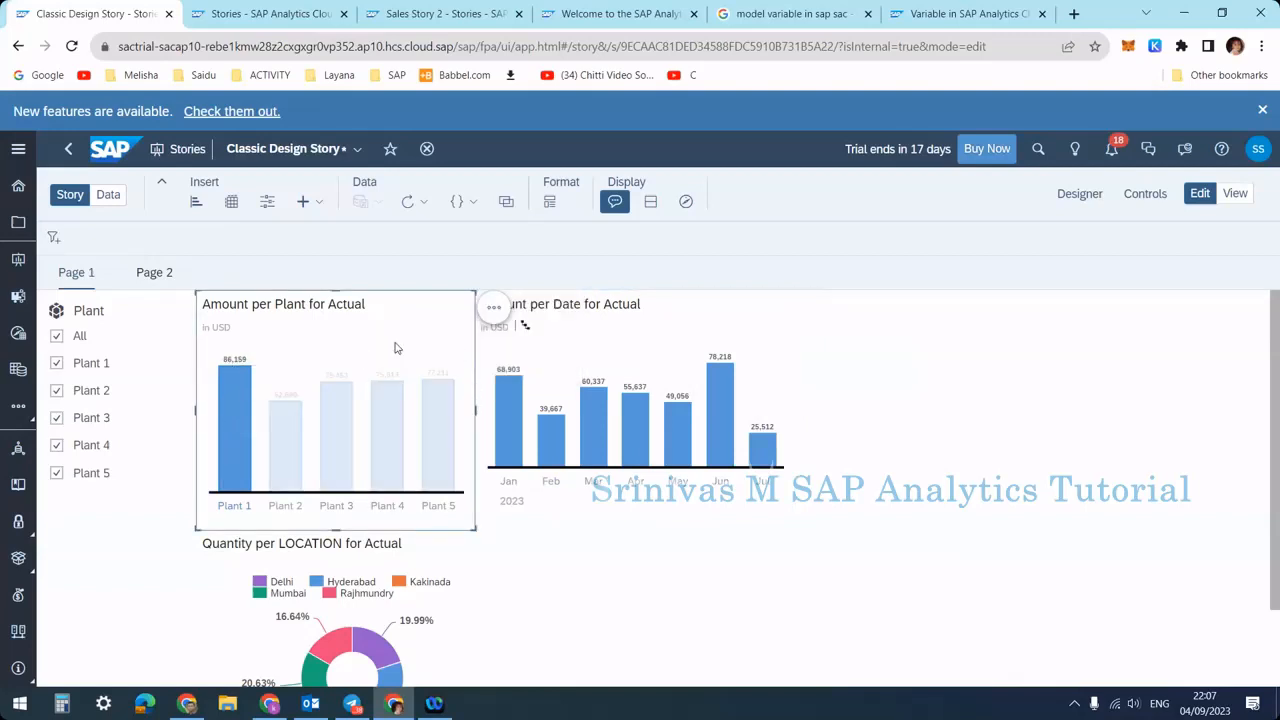
pyautogui.click(500, 527)
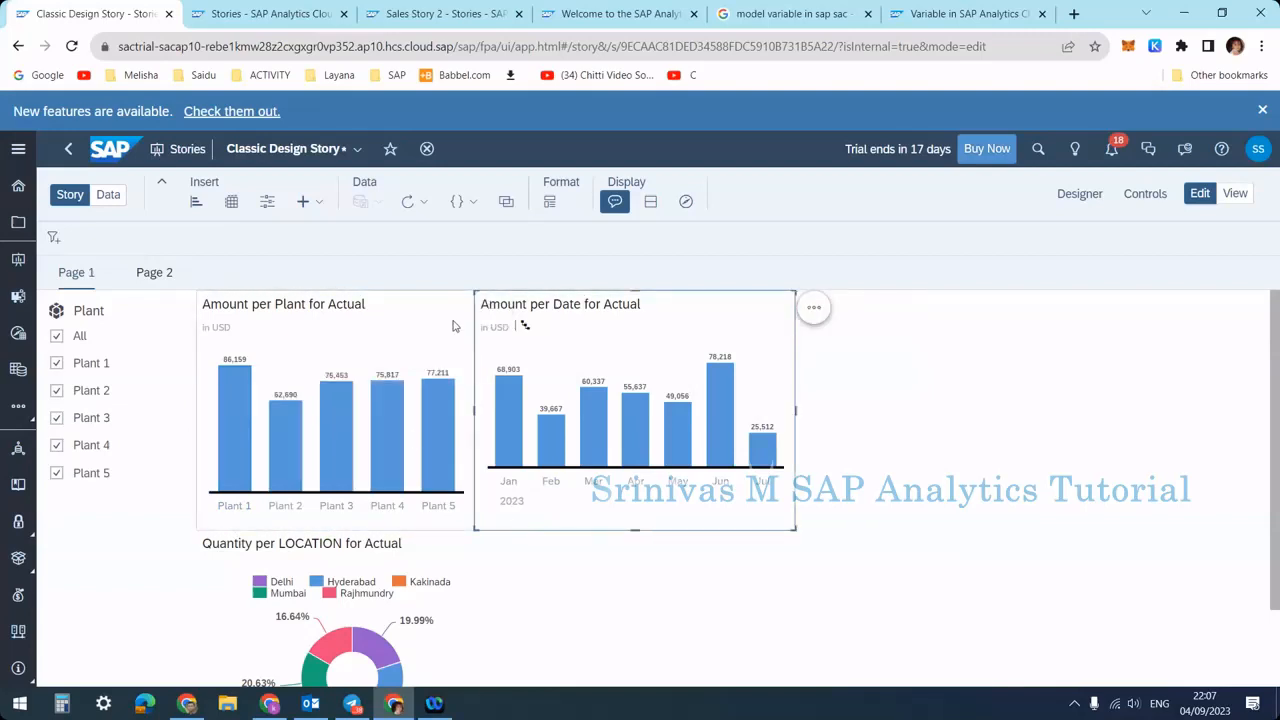
pyautogui.click(423, 332)
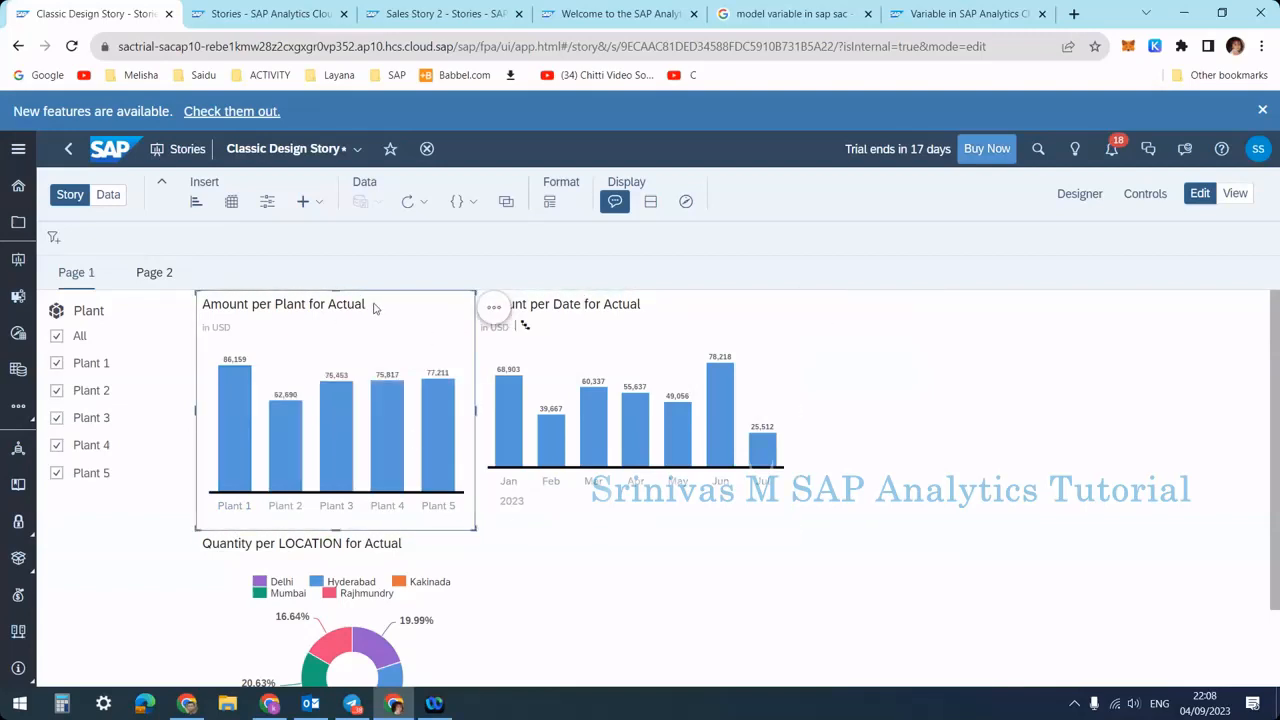
# Set the Amount per Plant chart's linked analysis to apply to all widgets on the page with filtering on data point selection
pyautogui.click(494, 310)
pyautogui.click(579, 323)
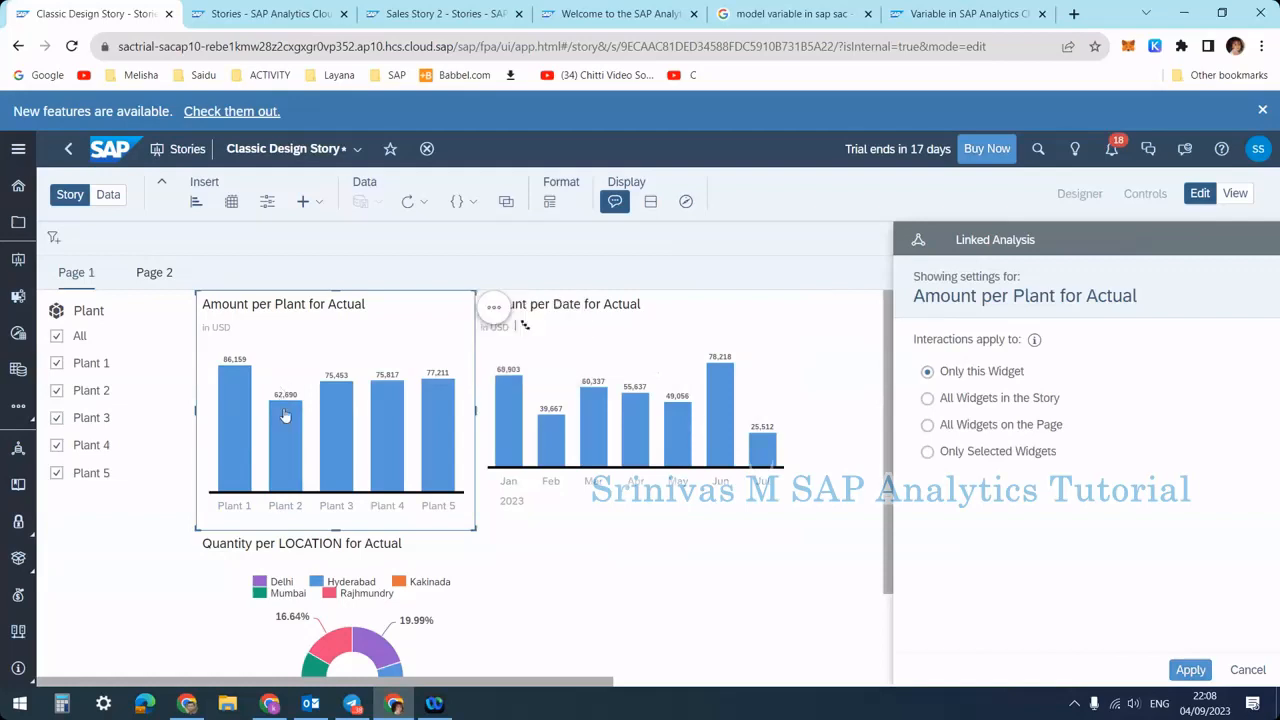
pyautogui.moveTo(288, 403)
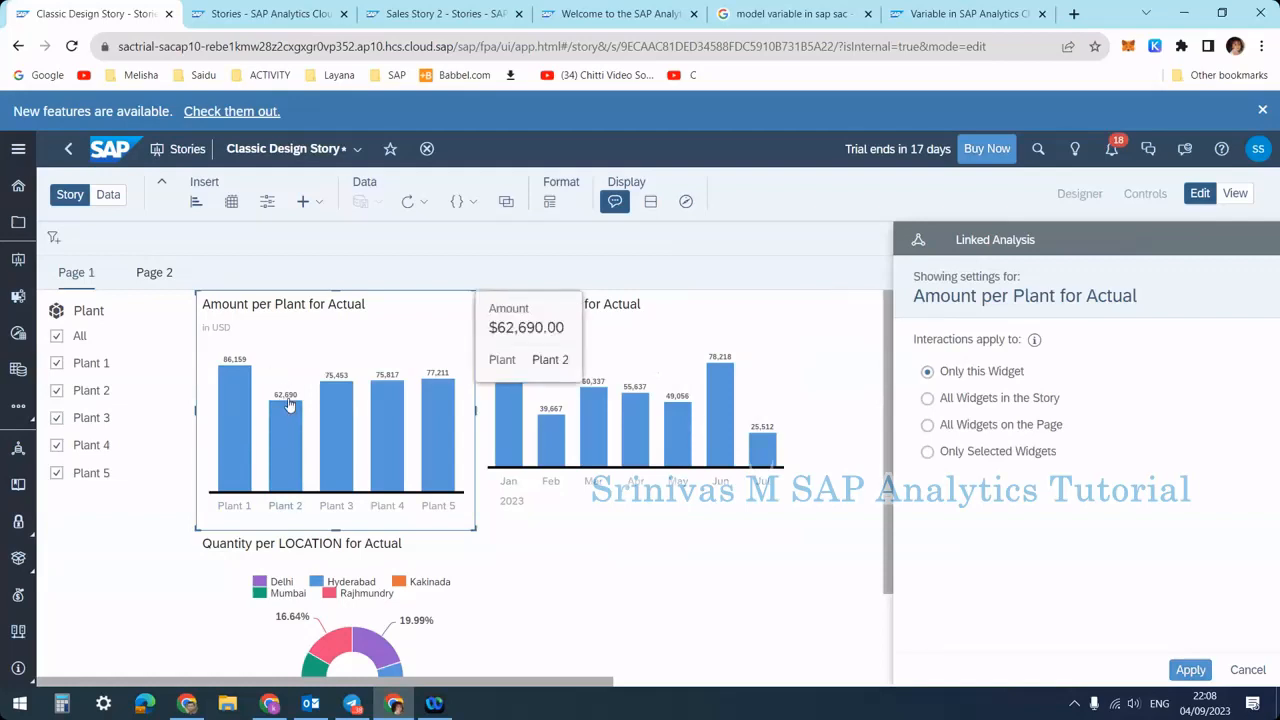
pyautogui.click(966, 430)
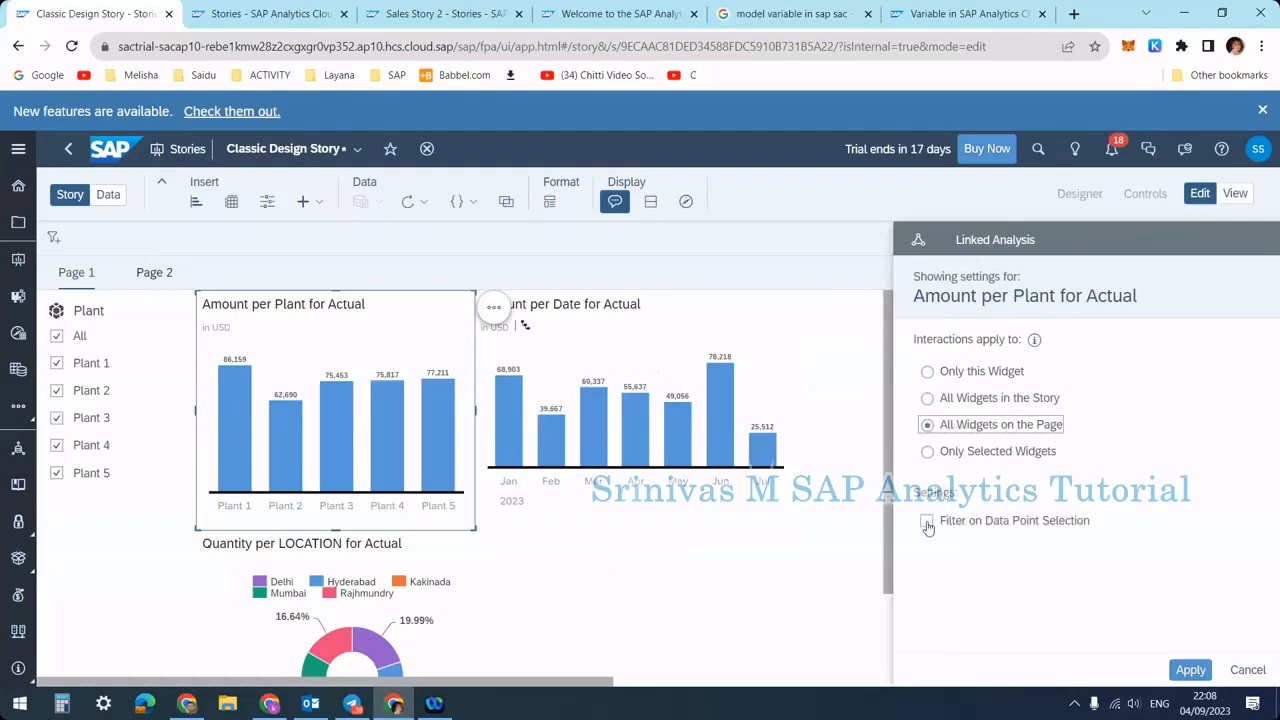
pyautogui.click(1015, 527)
pyautogui.click(1190, 669)
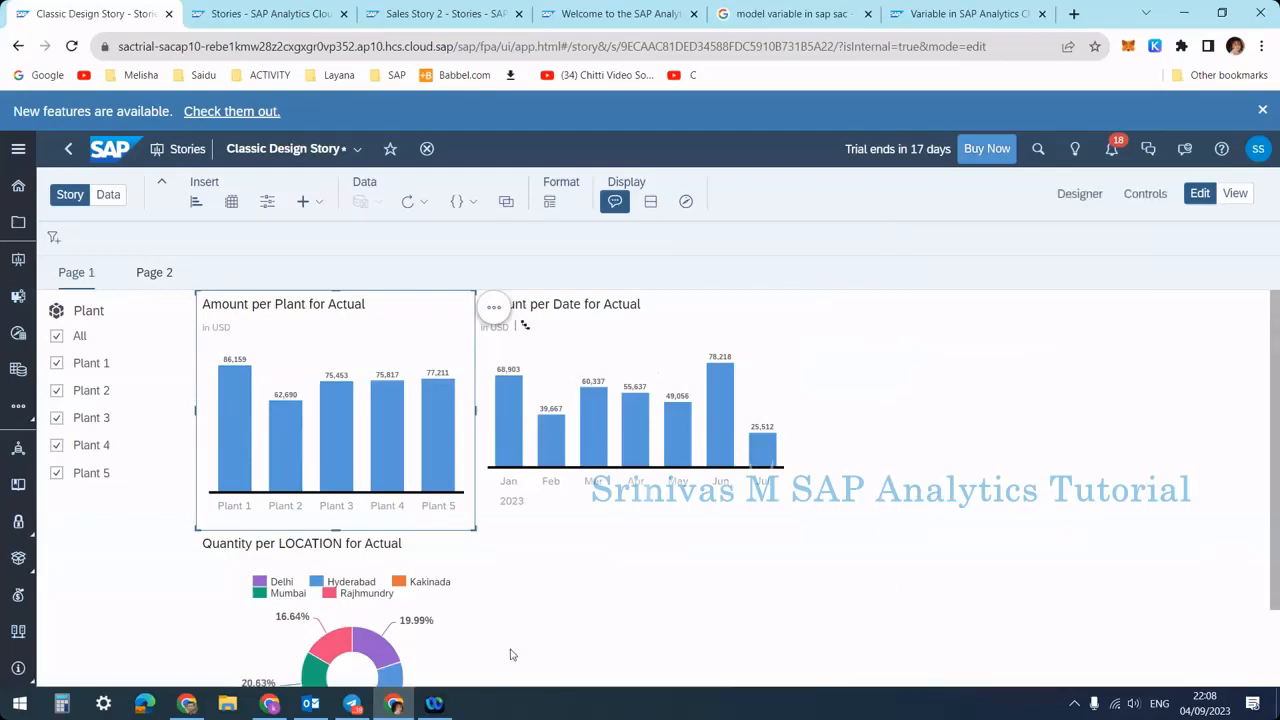
# Select the Plant 1 bar to filter the other charts and inspect the applied filter
pyautogui.click(235, 420)
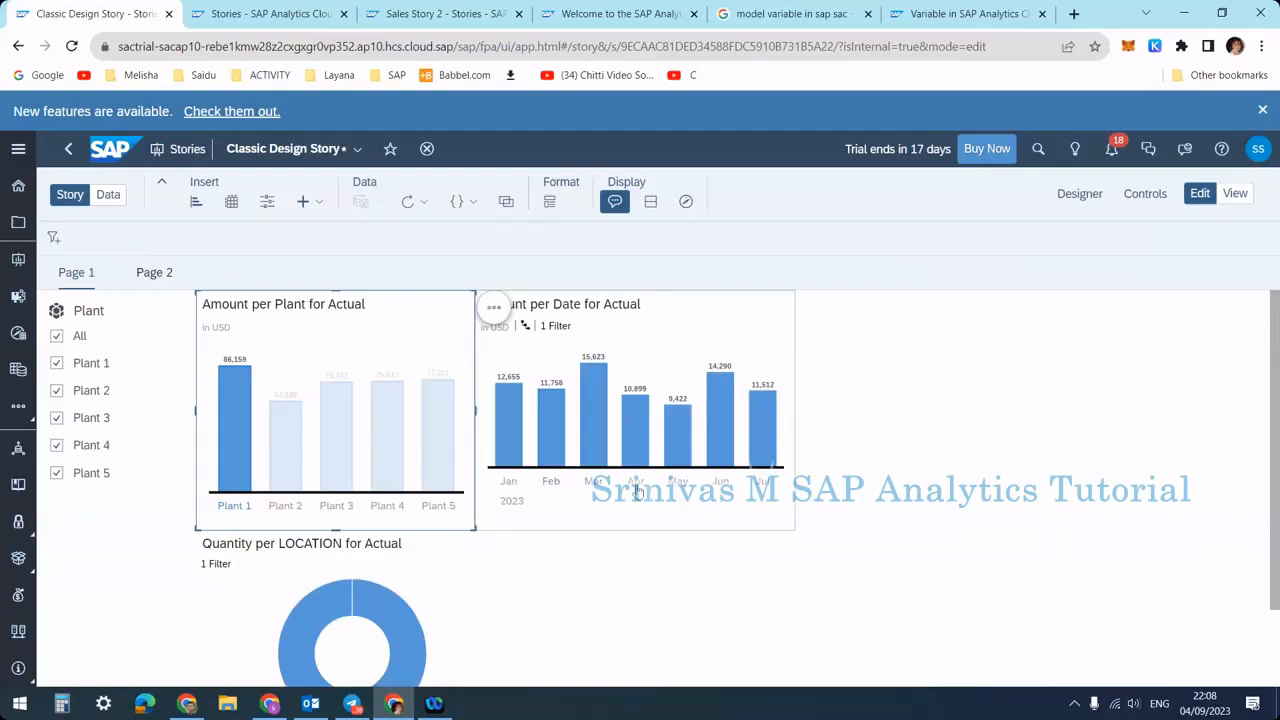
pyautogui.scroll(-1, 330, 590)
pyautogui.moveTo(390, 530)
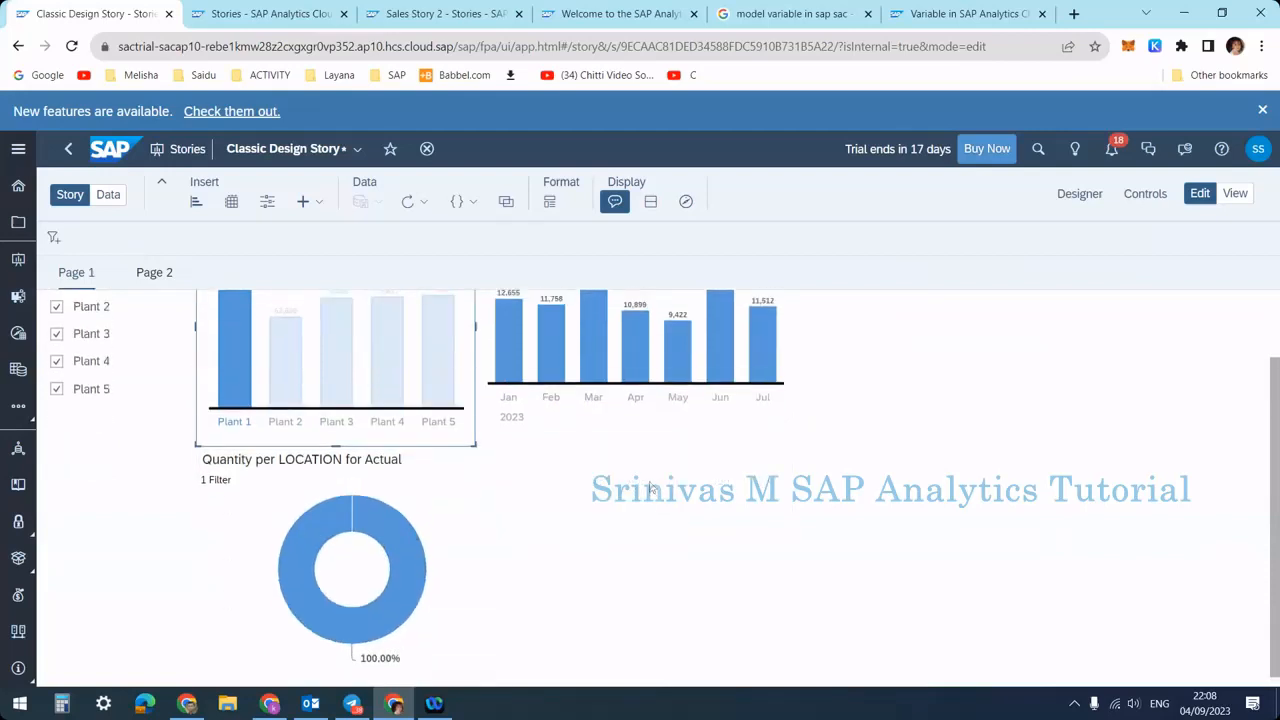
pyautogui.scroll(1, 600, 460)
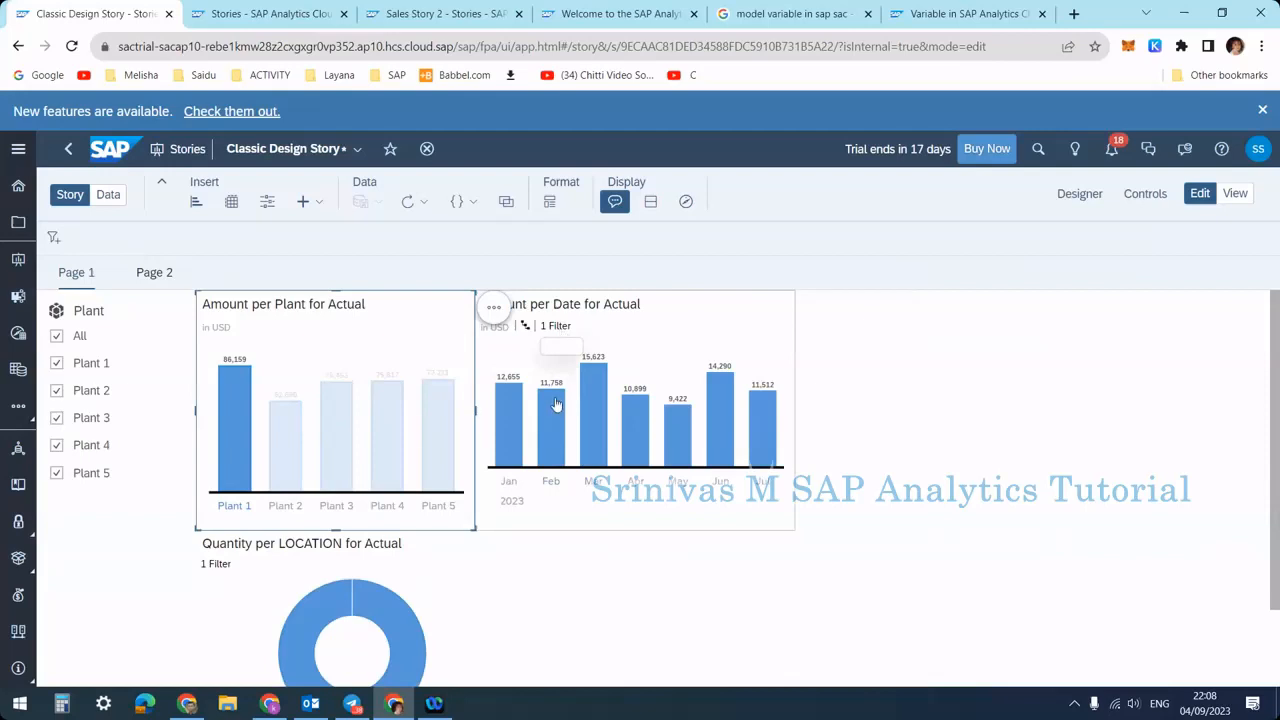
pyautogui.moveTo(561, 334)
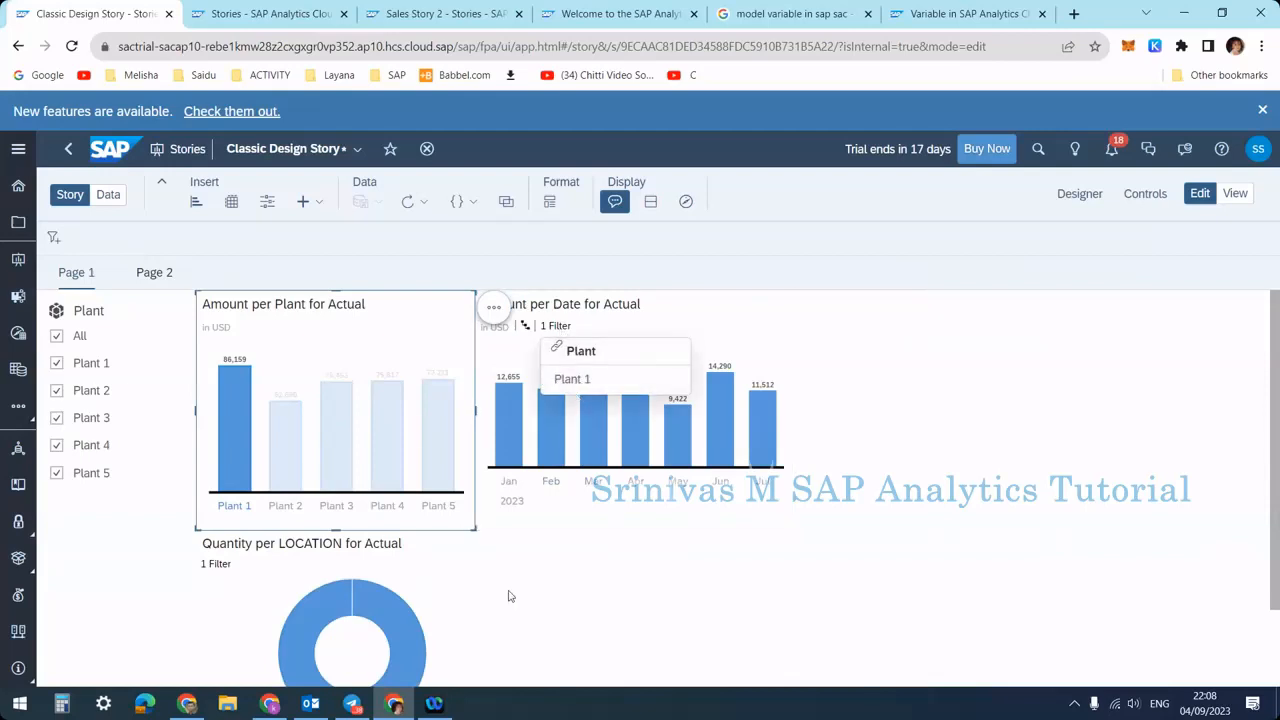
# Switch the selection from the Plant 1 bar to the Plant 3 bar and inspect the filtered charts
pyautogui.click(247, 480)
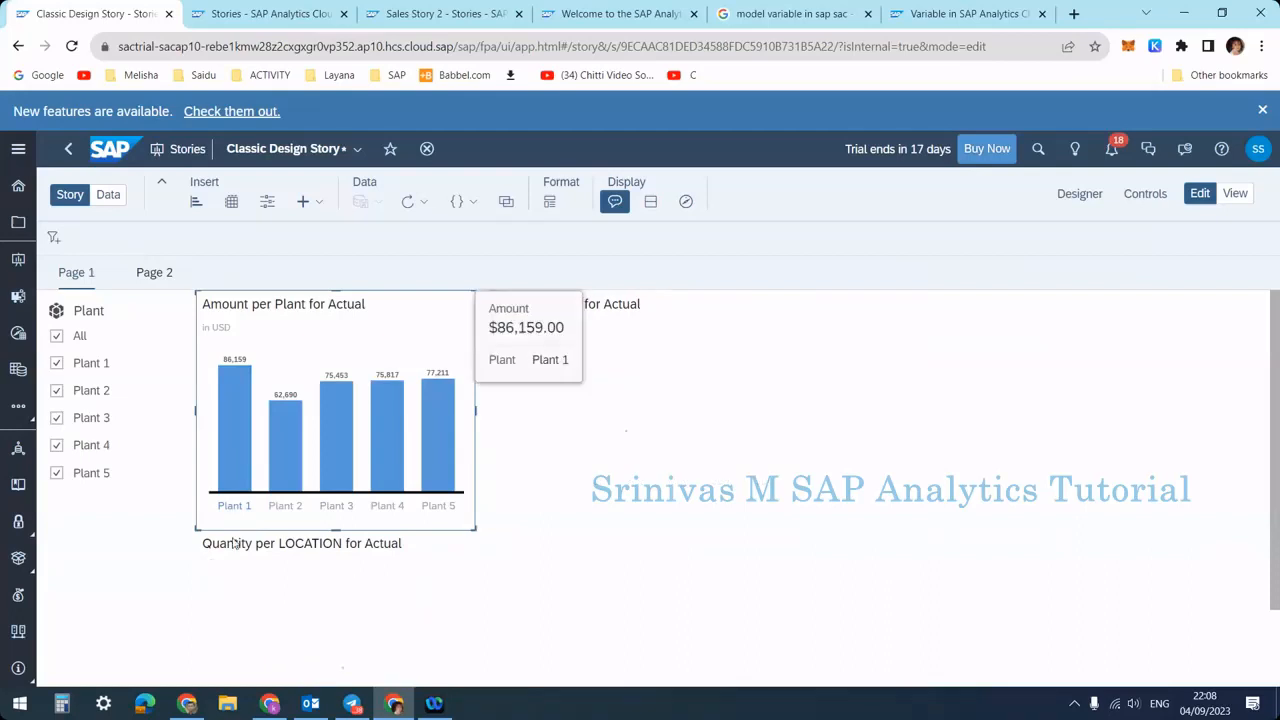
pyautogui.click(344, 438)
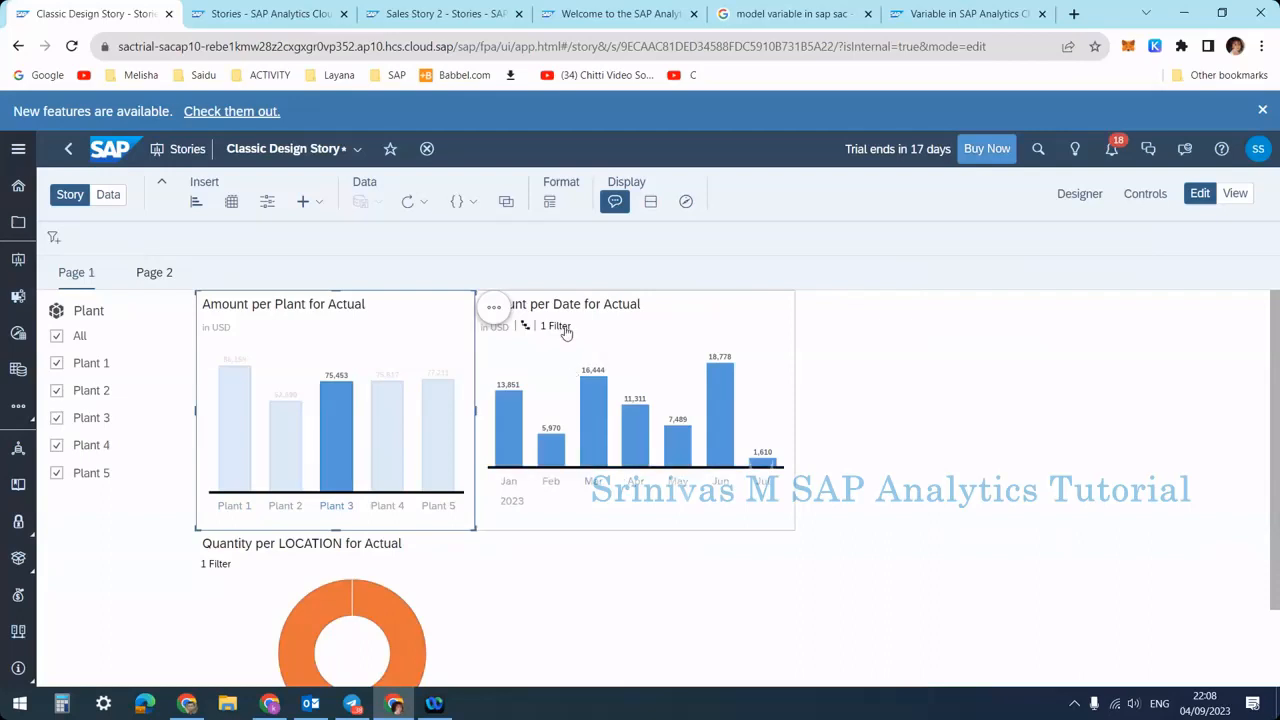
pyautogui.moveTo(566, 332)
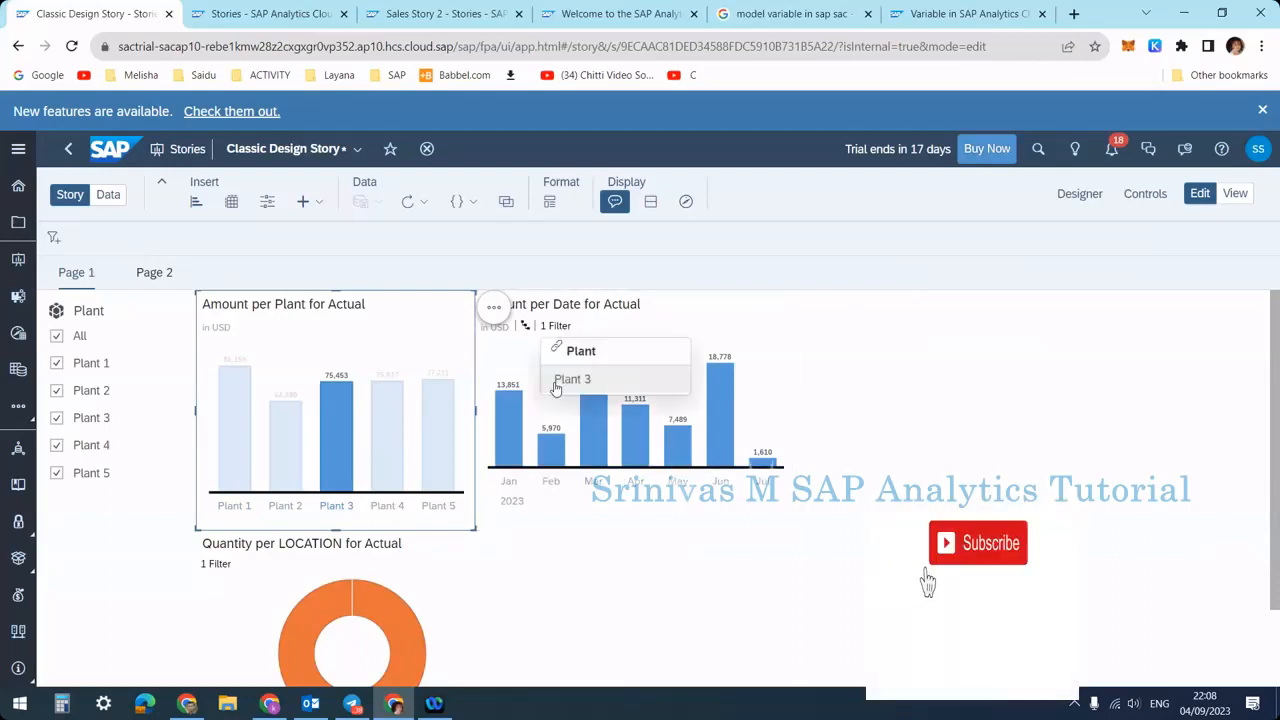
pyautogui.click(673, 515)
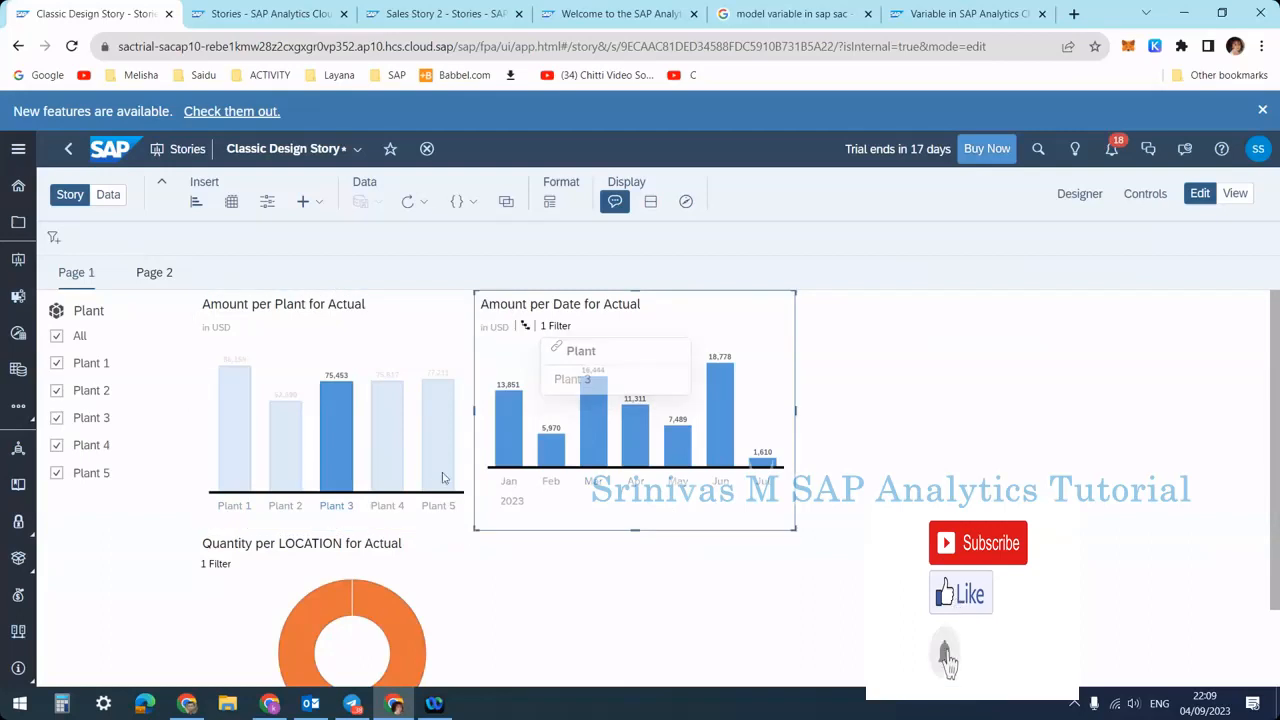
pyautogui.click(585, 569)
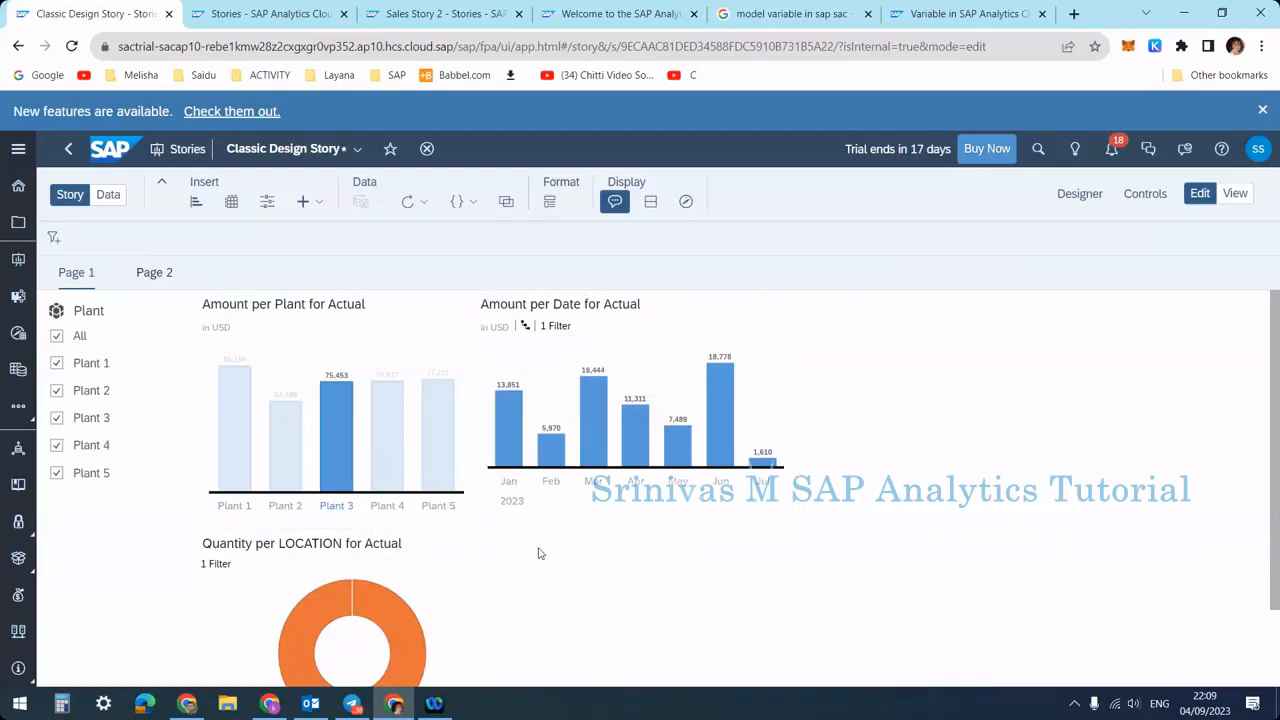
pyautogui.scroll(-1, 538, 553)
pyautogui.scroll(1, 538, 553)
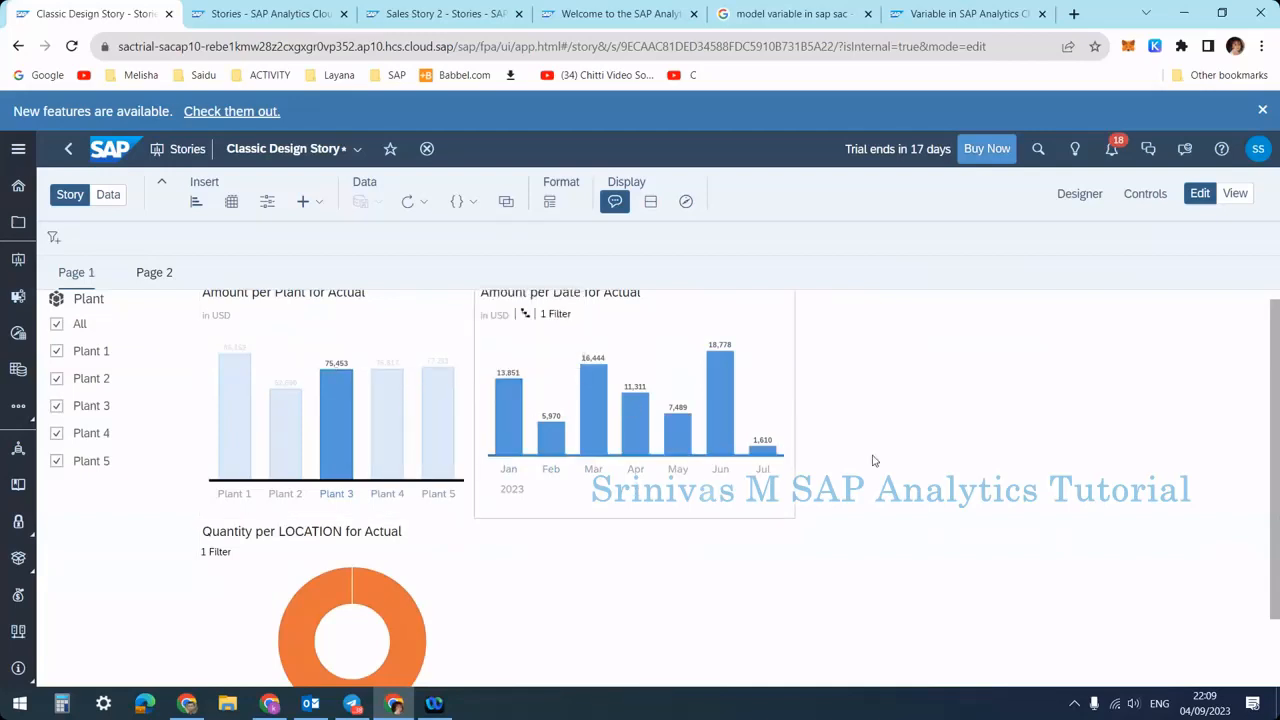
pyautogui.keyDown('ctrl'); pyautogui.click(440, 470); pyautogui.keyUp('ctrl')
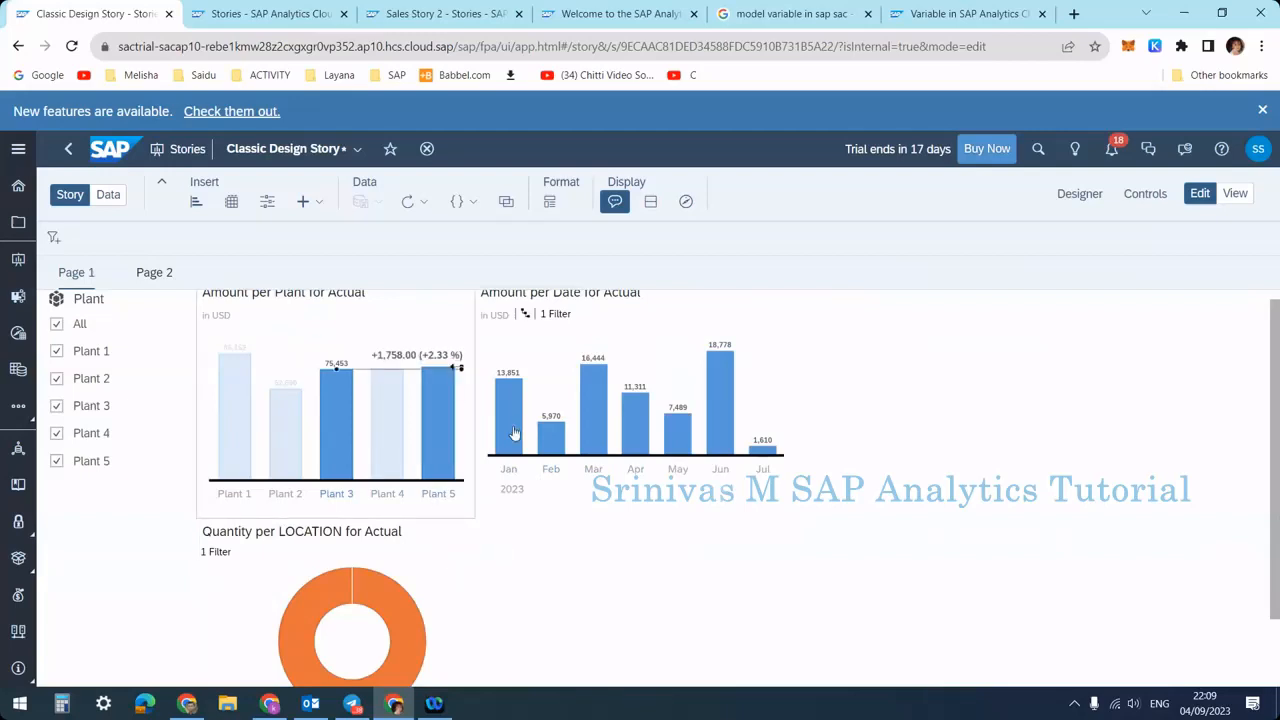
pyautogui.scroll(1, 434, 366)
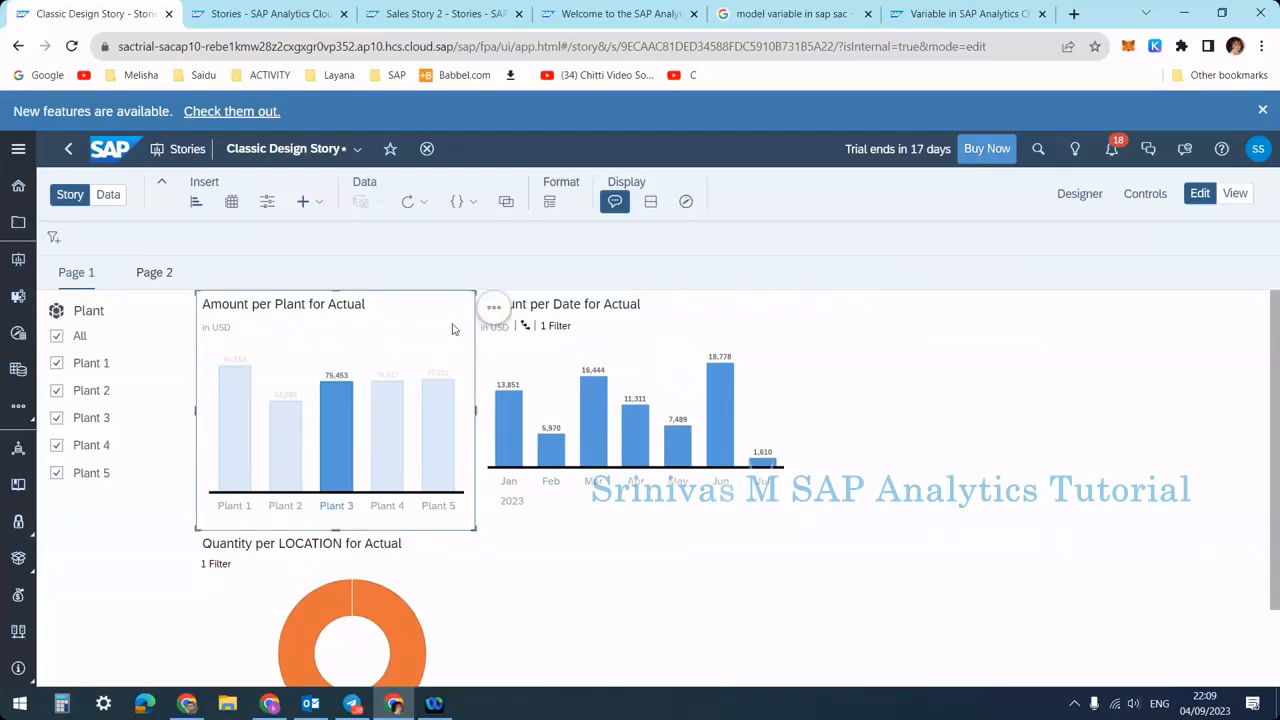
# Limit the chart's linked analysis to selected widgets, turn off auto-connecting new widgets, and unlink the Quantity per LOCATION chart
pyautogui.click(493, 312)
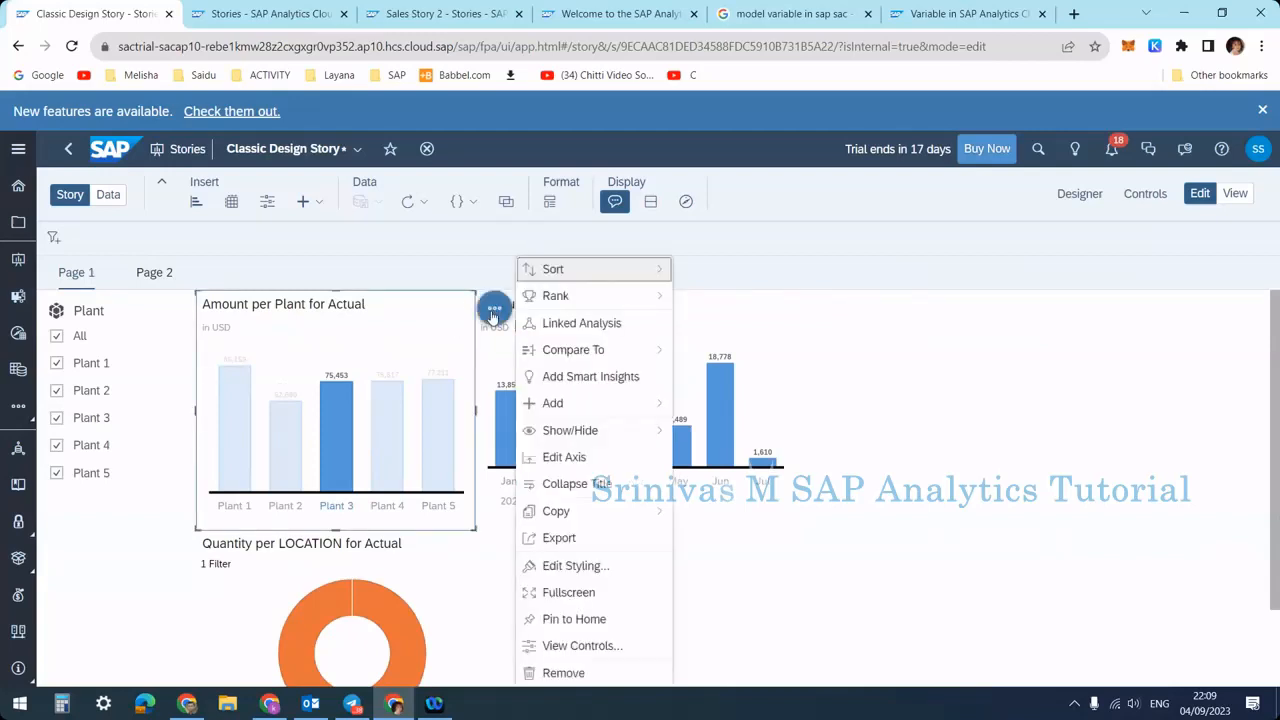
pyautogui.click(575, 323)
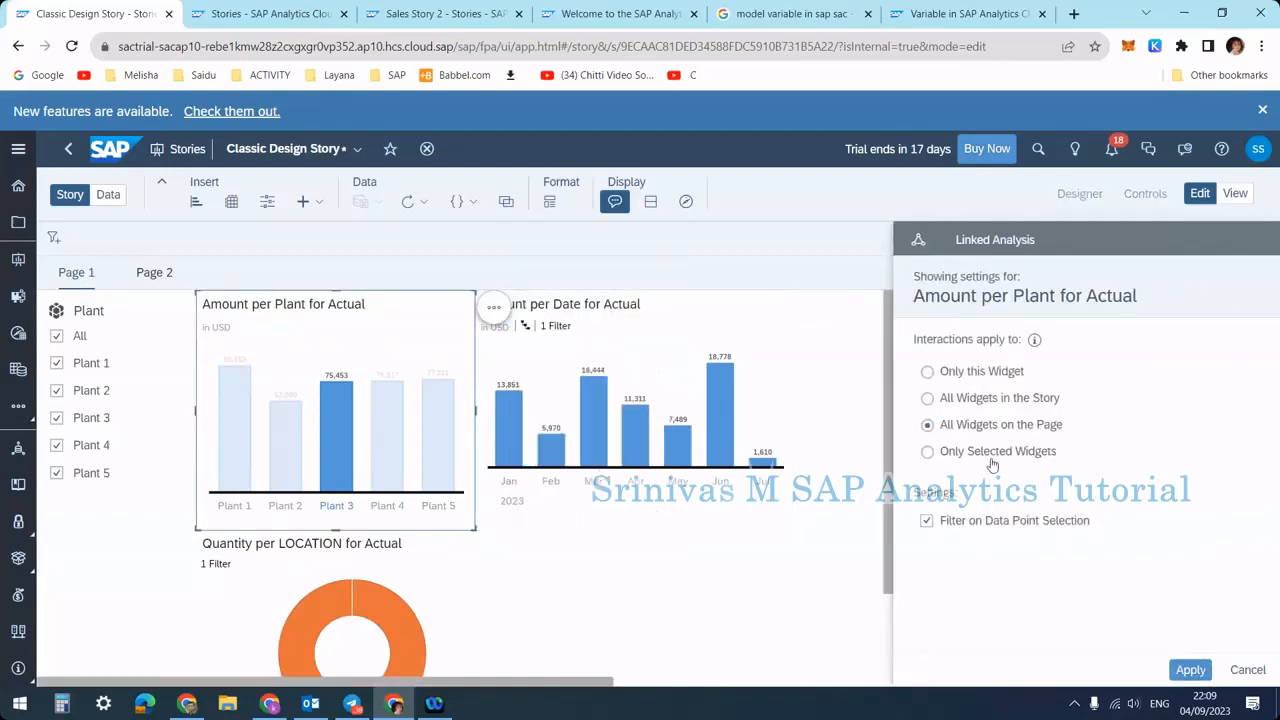
pyautogui.click(983, 455)
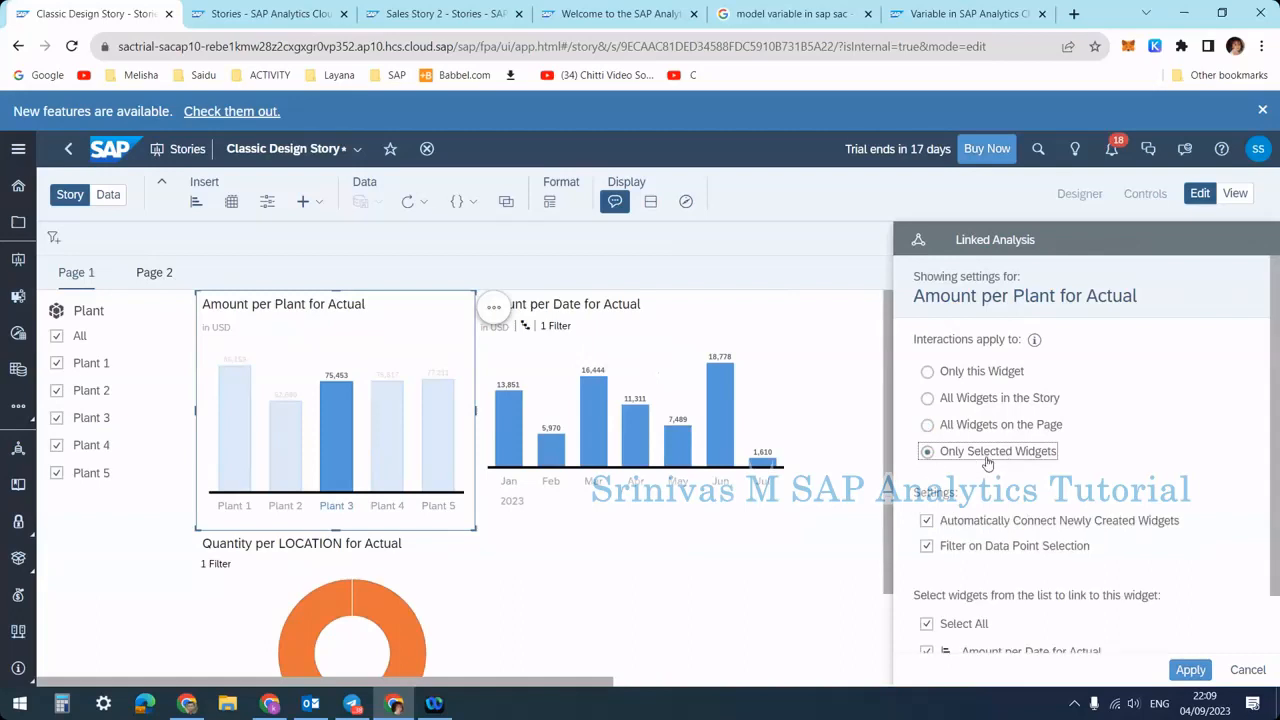
pyautogui.scroll(-1, 989, 469)
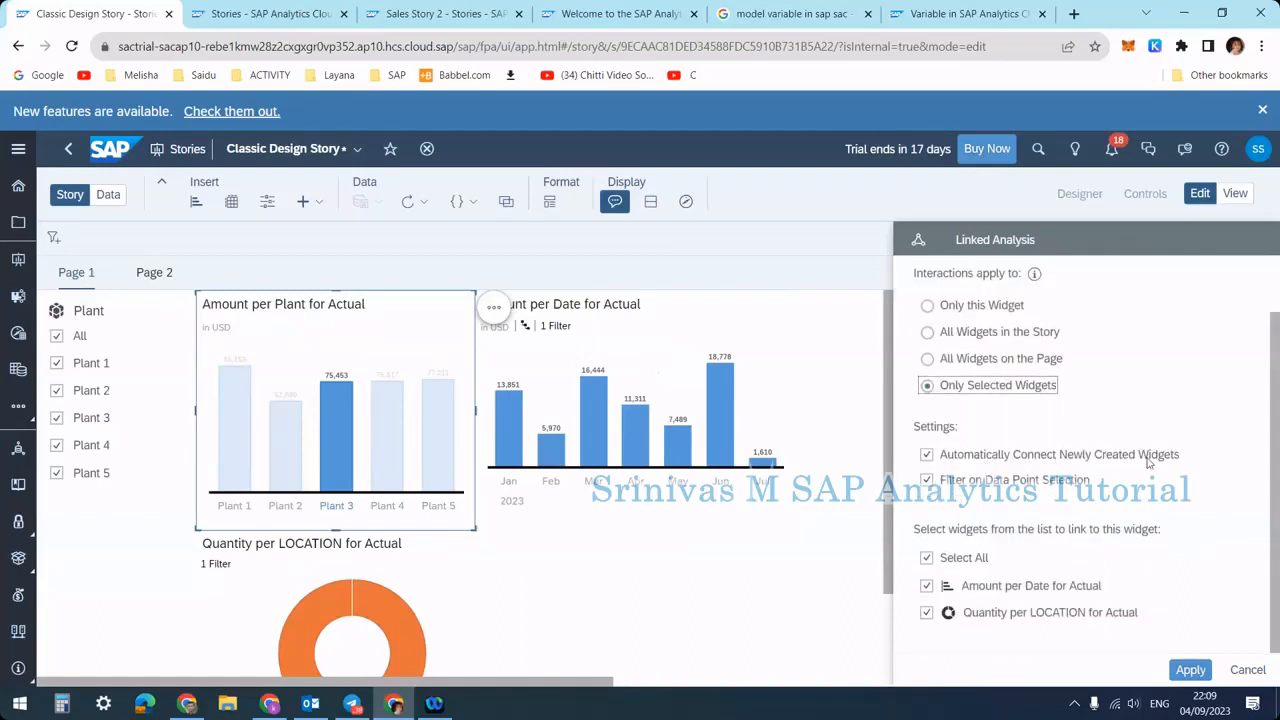
pyautogui.click(929, 460)
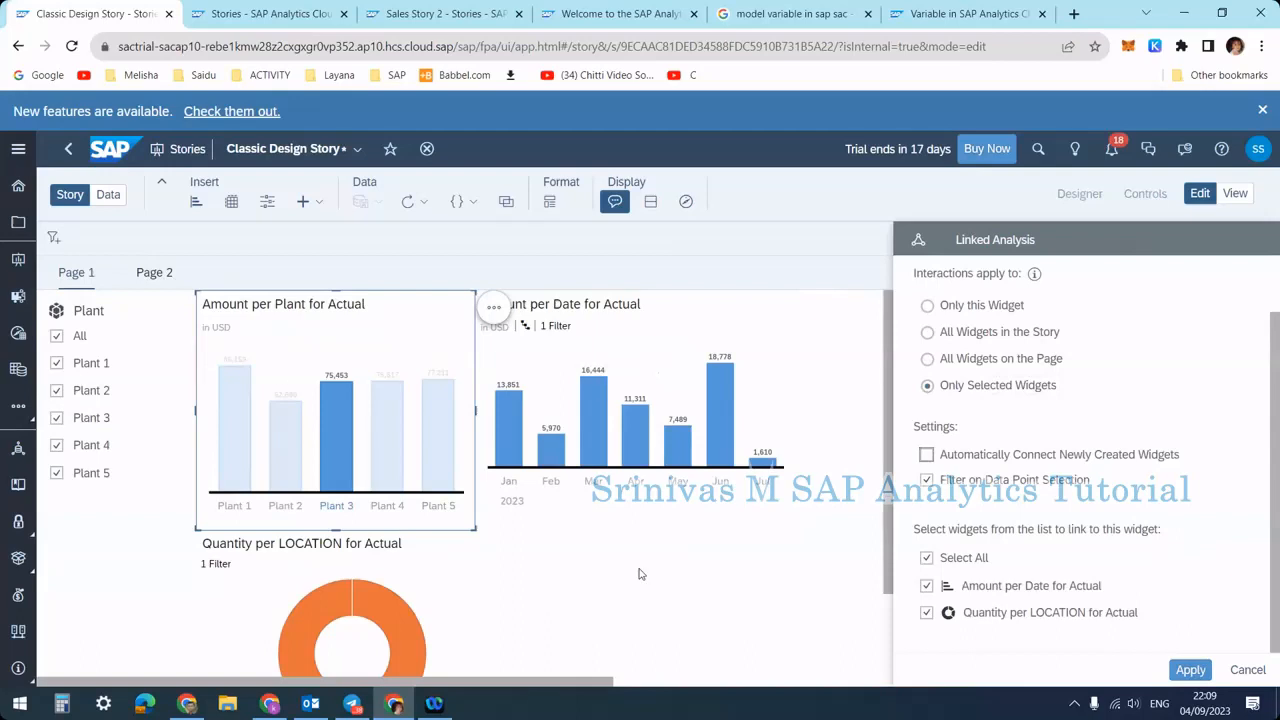
pyautogui.keyDown('ctrl'); pyautogui.click(391, 445); pyautogui.keyUp('ctrl')
pyautogui.moveTo(328, 445)
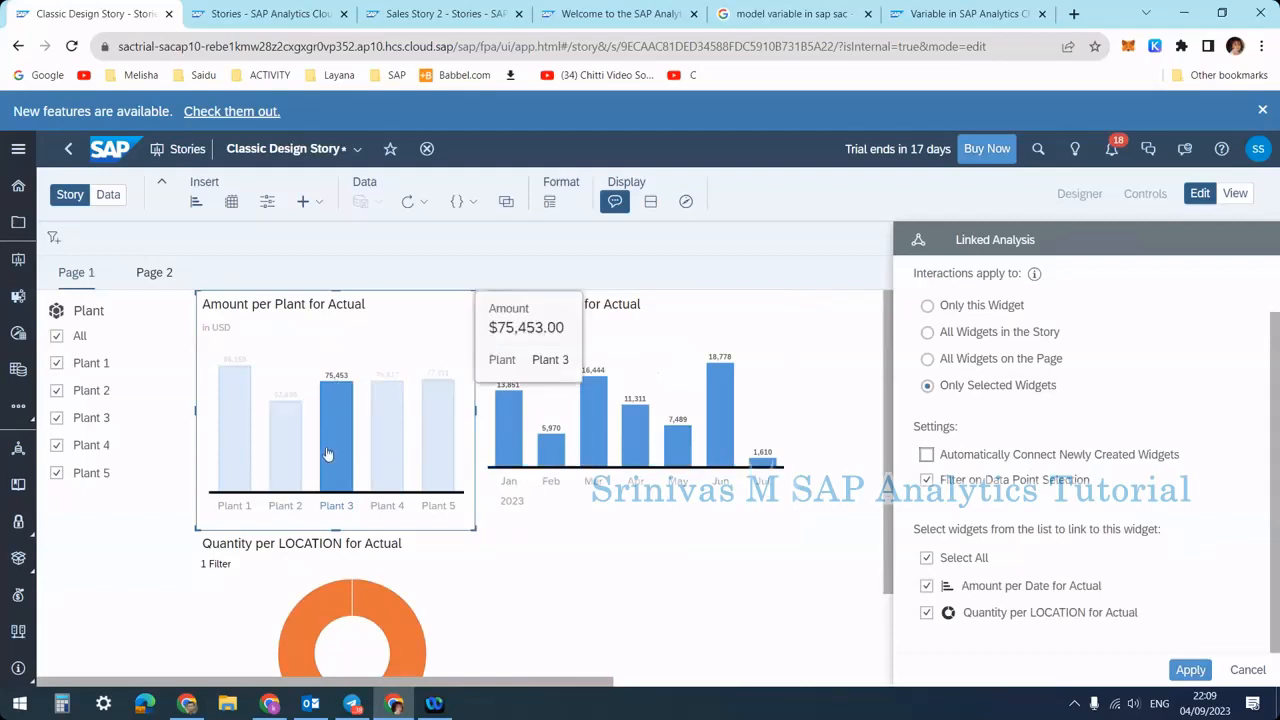
pyautogui.click(925, 613)
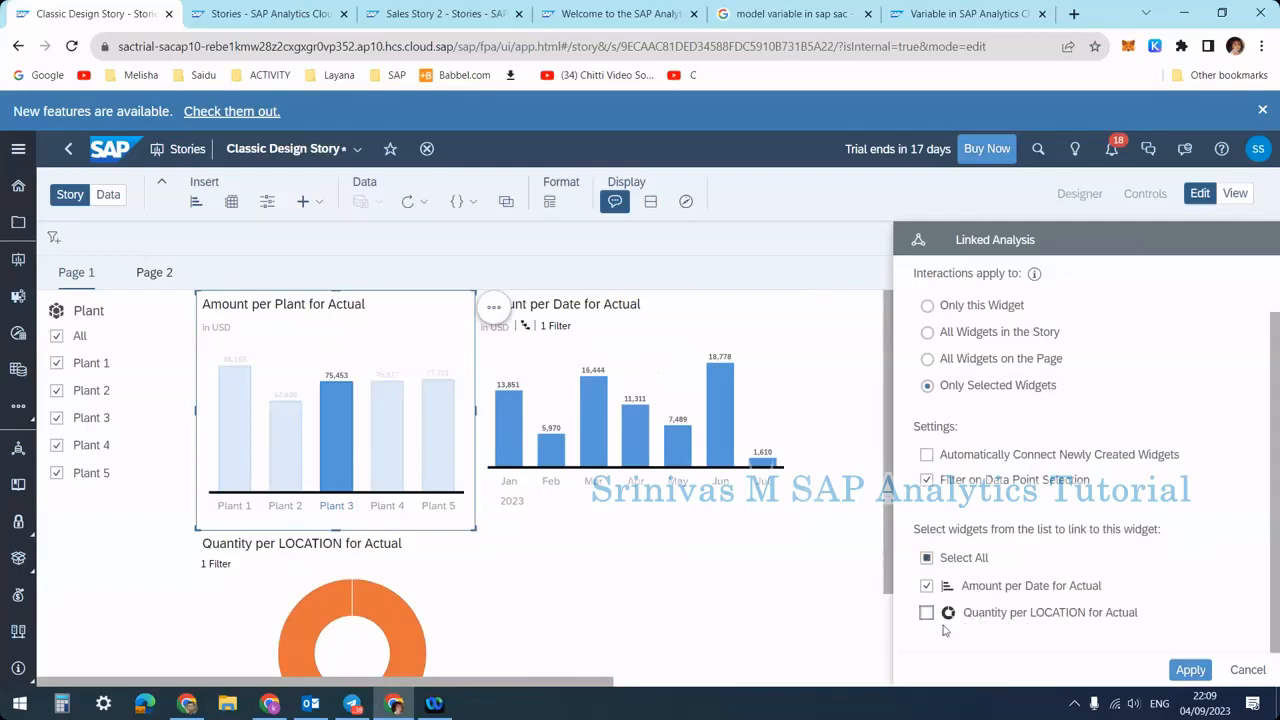
pyautogui.click(1190, 670)
pyautogui.scroll(-1, 440, 445)
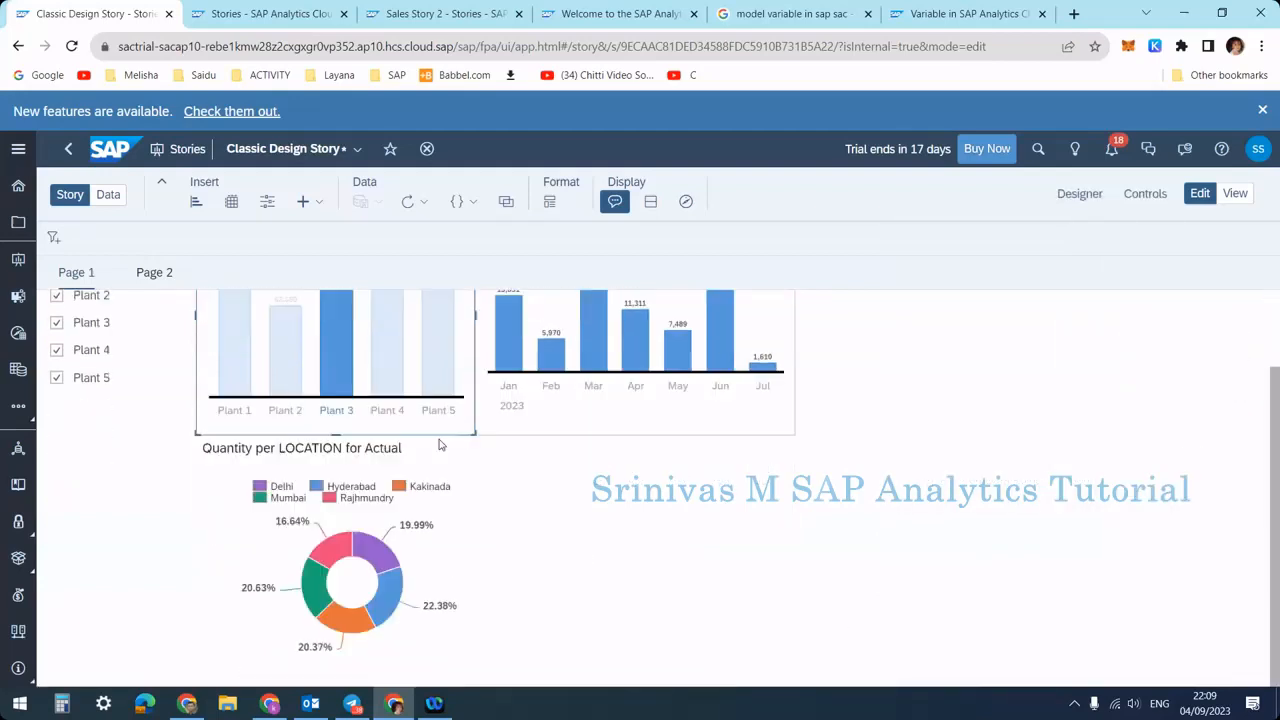
pyautogui.scroll(1, 437, 425)
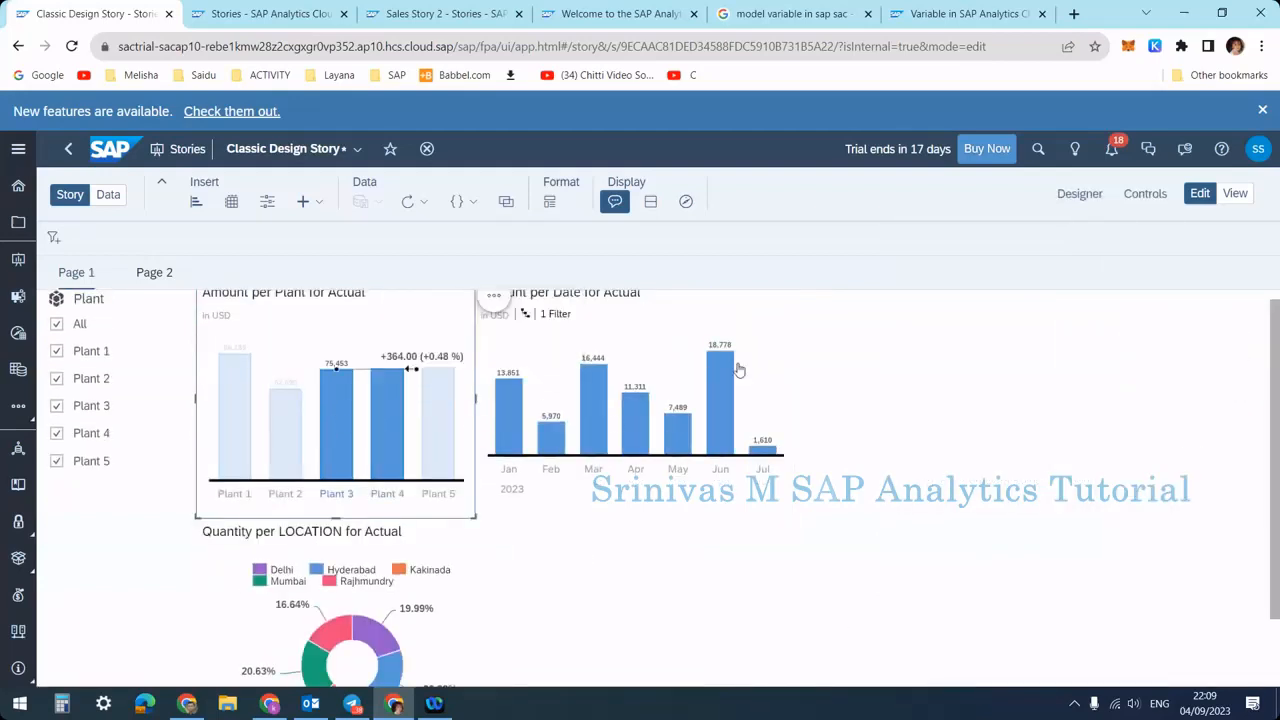
pyautogui.scroll(1, 648, 472)
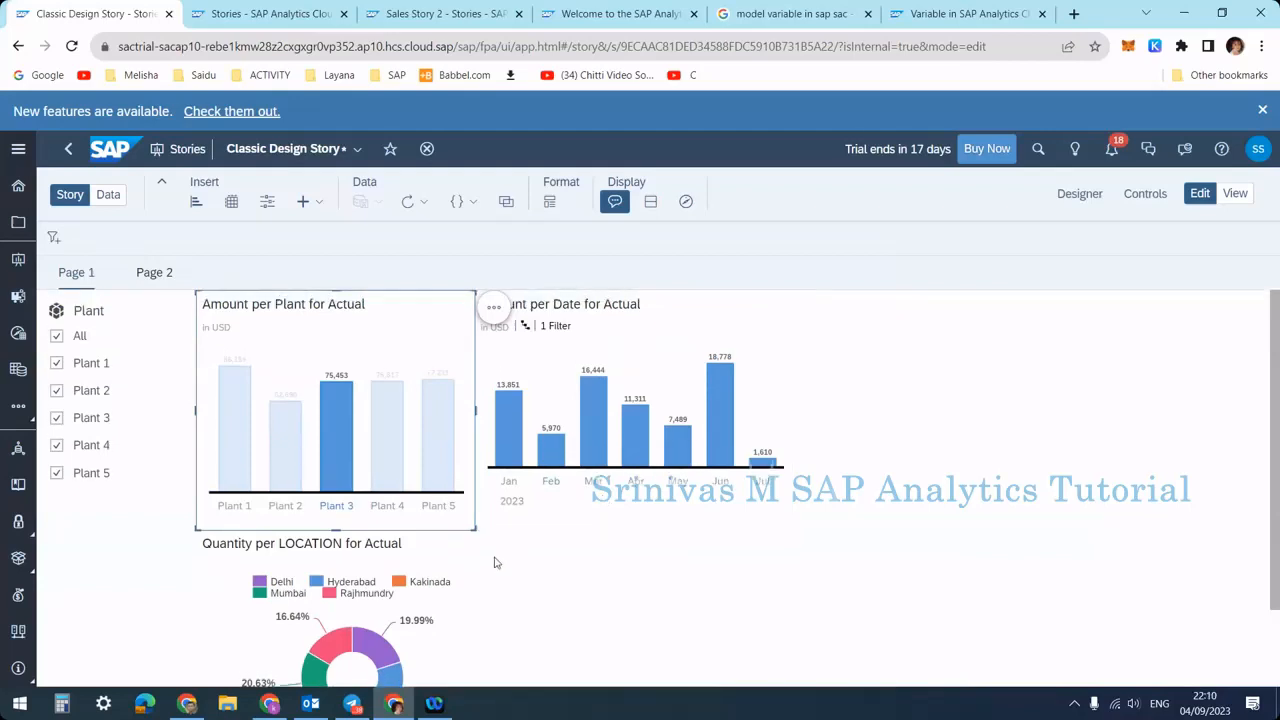
pyautogui.scroll(-1, 494, 563)
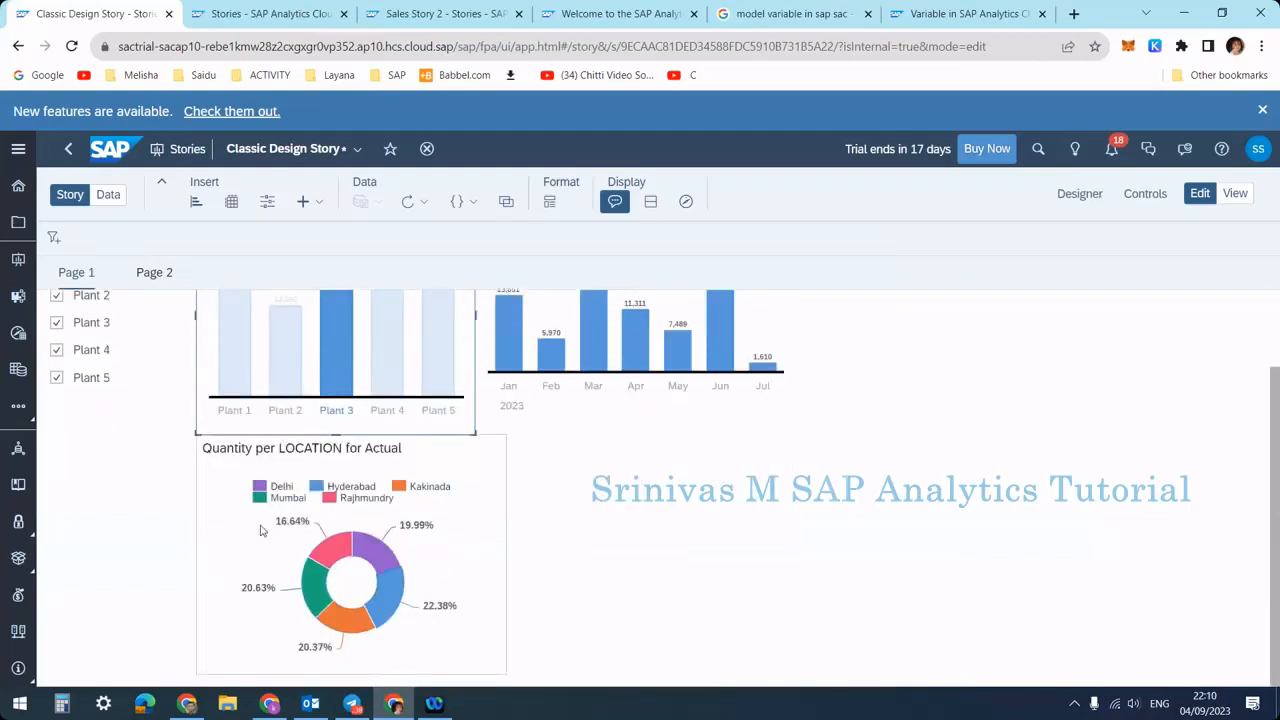
# Add the Plant 4 bar to the Plant 3 selection and inspect the filter applied to the Amount per Date chart
pyautogui.scroll(1, 388, 565)
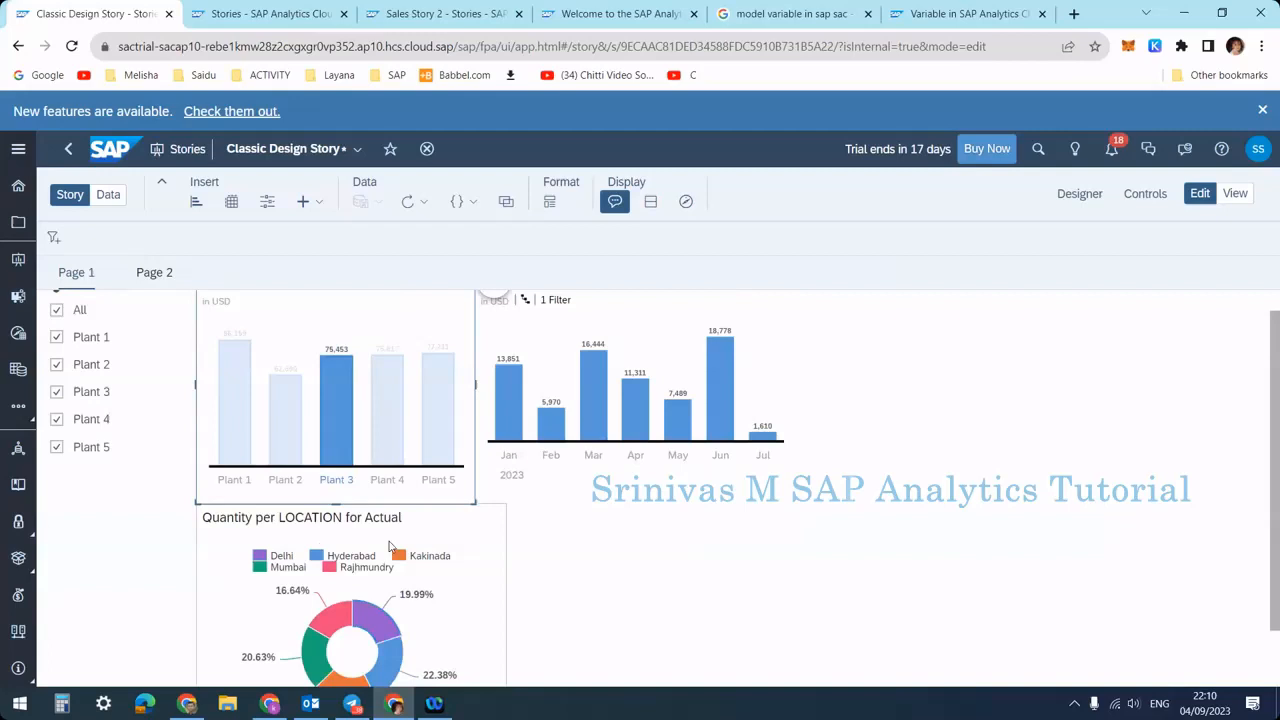
pyautogui.click(394, 467)
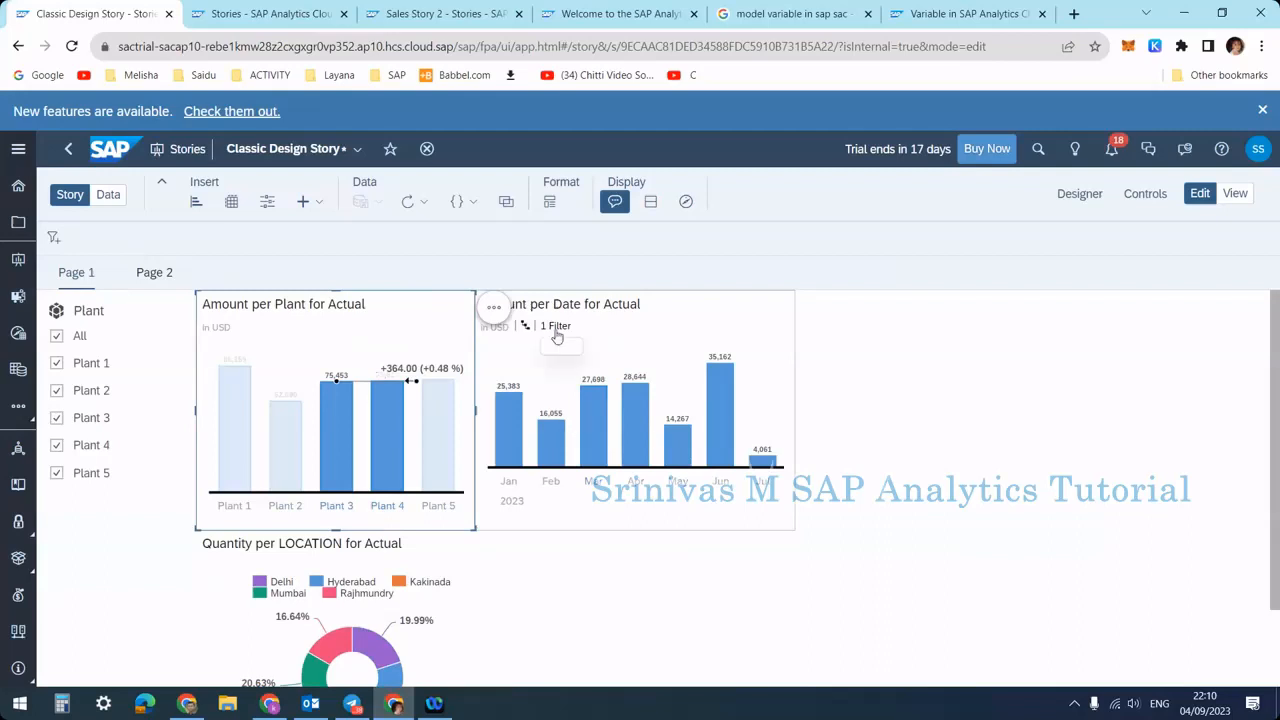
pyautogui.moveTo(557, 337)
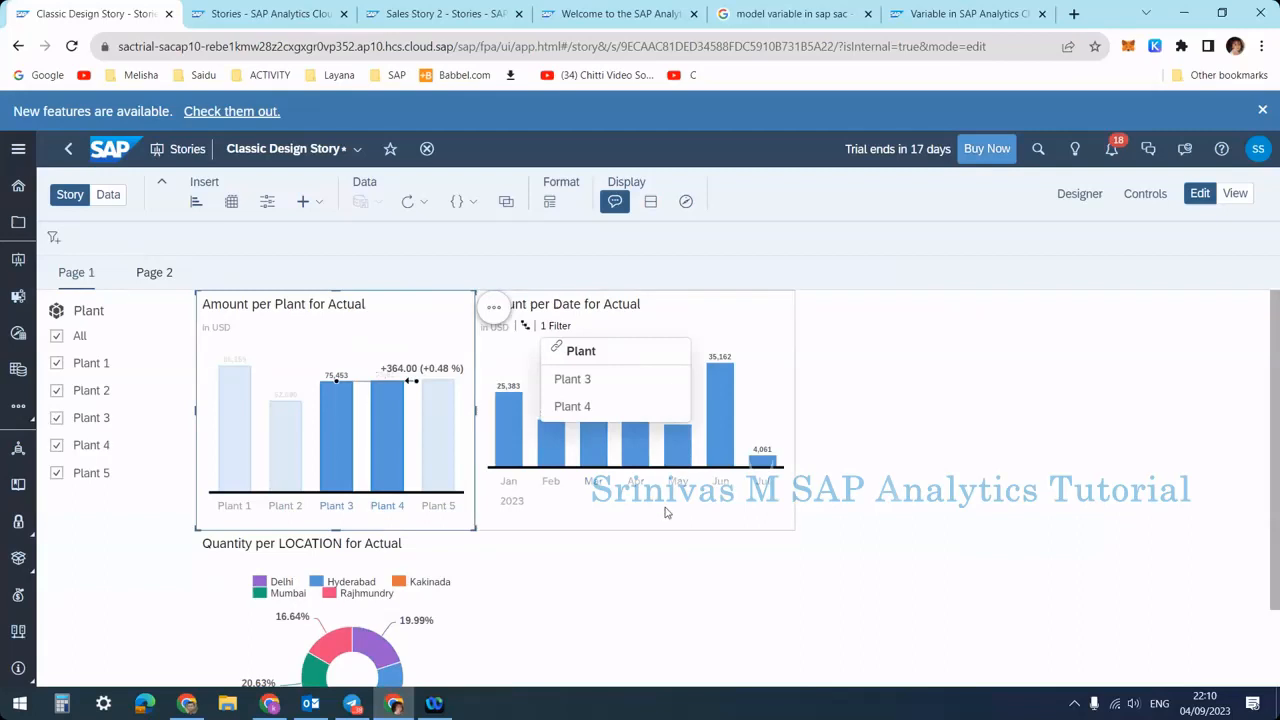
pyautogui.click(608, 458)
# Select only the Plant 4 bar and inspect the Amount per Date and Quantity per LOCATION charts
pyautogui.click(373, 450)
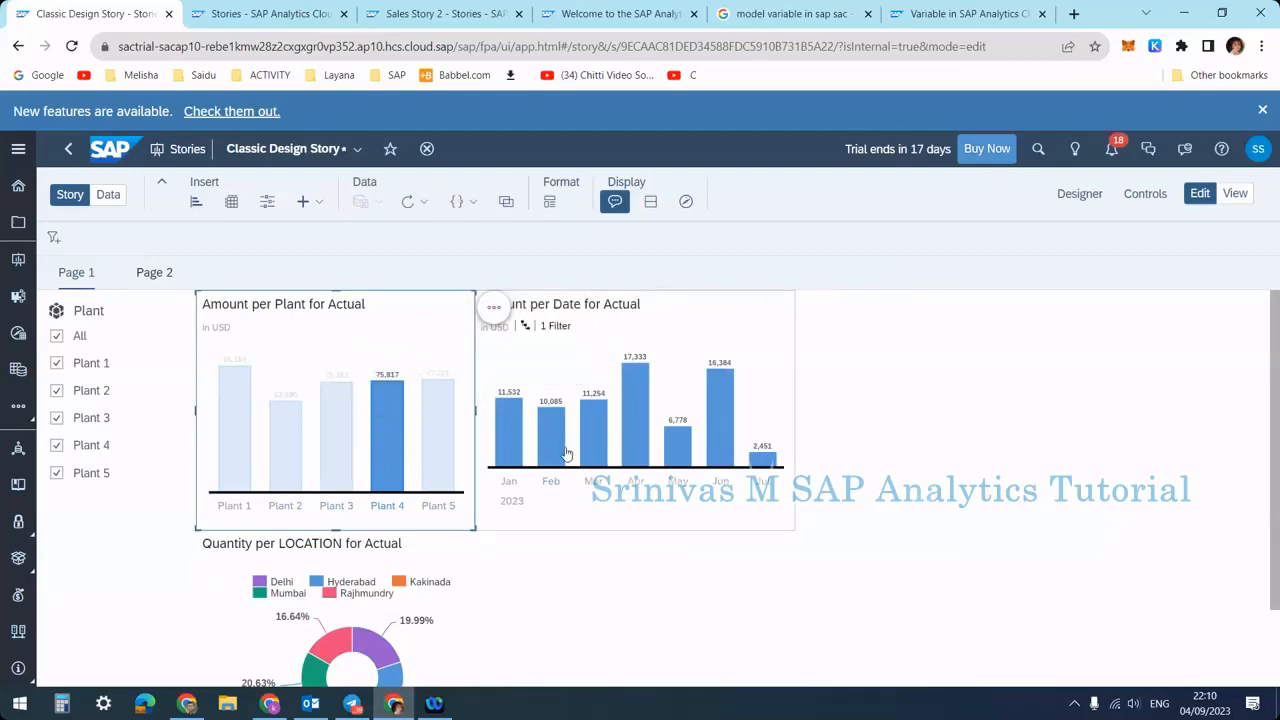
pyautogui.scroll(-1, 562, 465)
pyautogui.scroll(1, 550, 500)
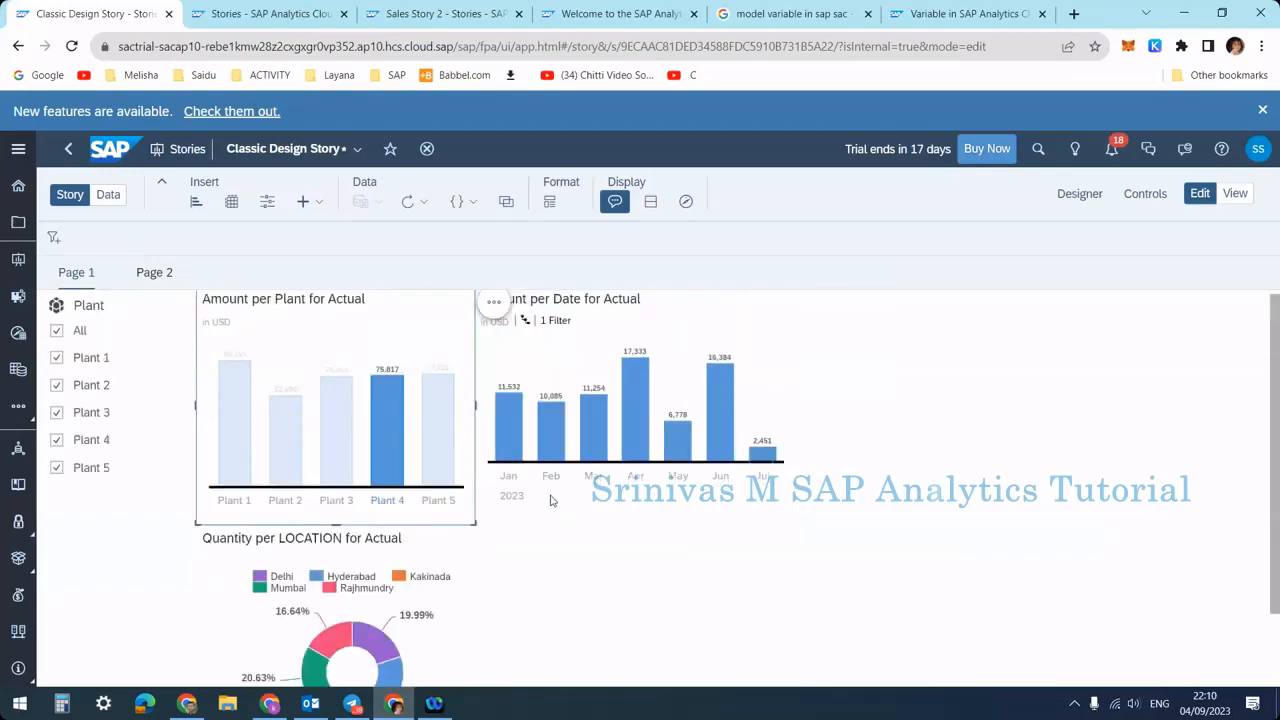
pyautogui.scroll(-1, 550, 500)
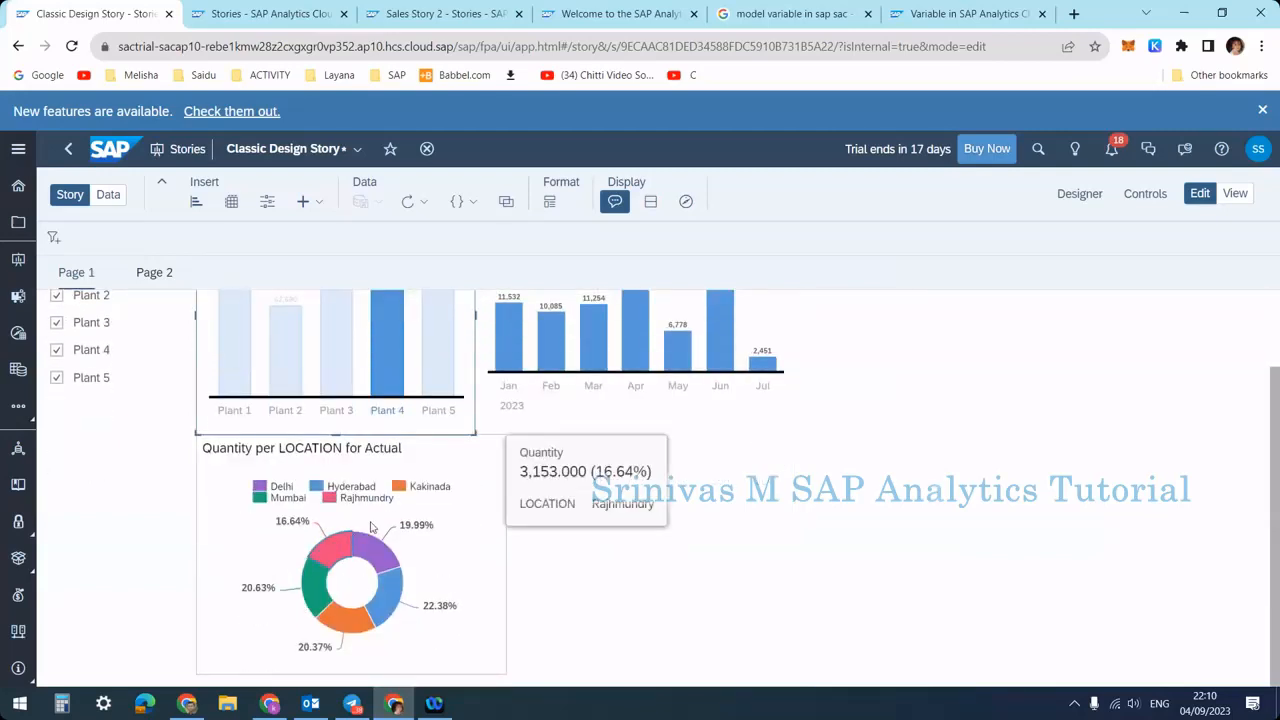
pyautogui.scroll(1, 405, 354)
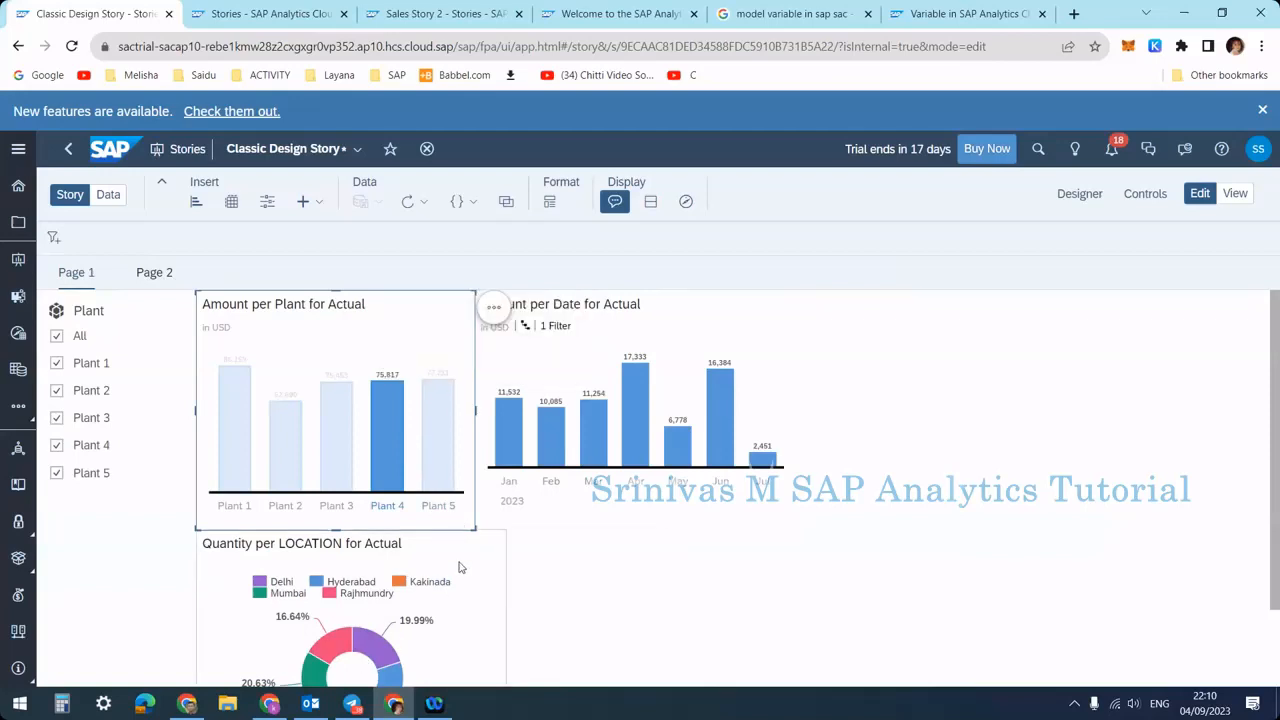
# Clear the bar selection and filter the Plant input control to show only Plant 1
pyautogui.click(493, 309)
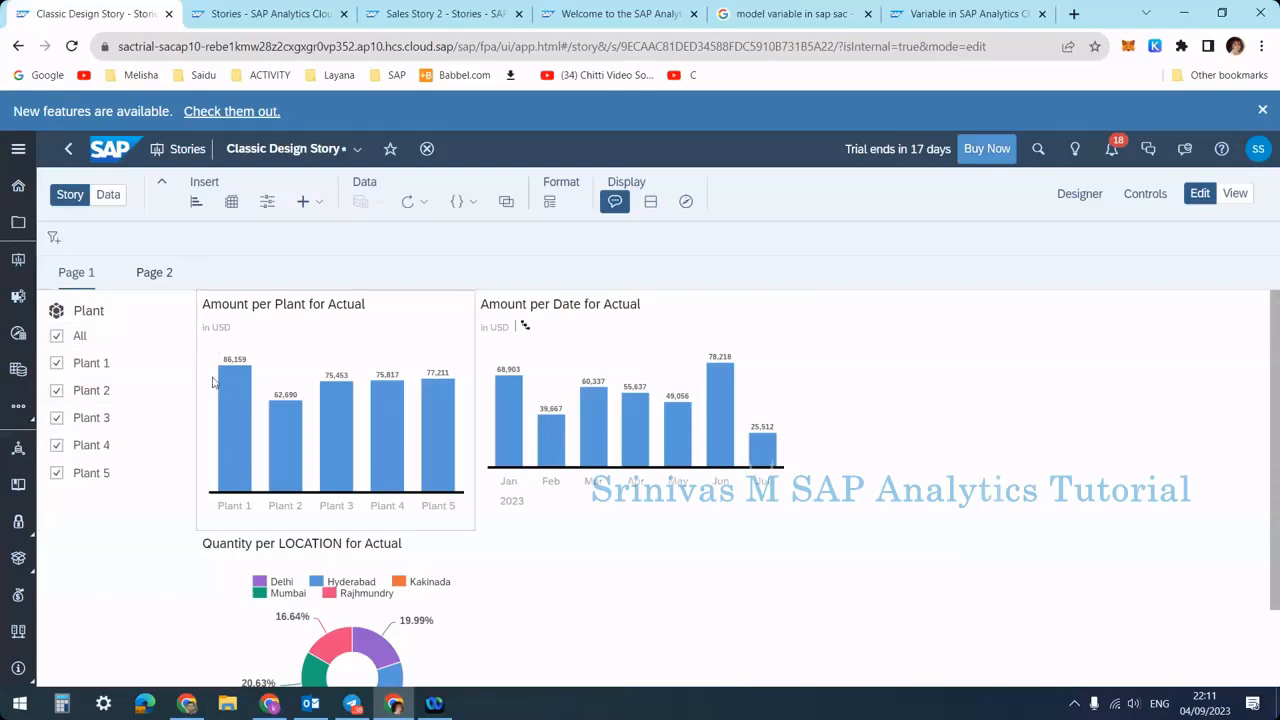
pyautogui.click(77, 337)
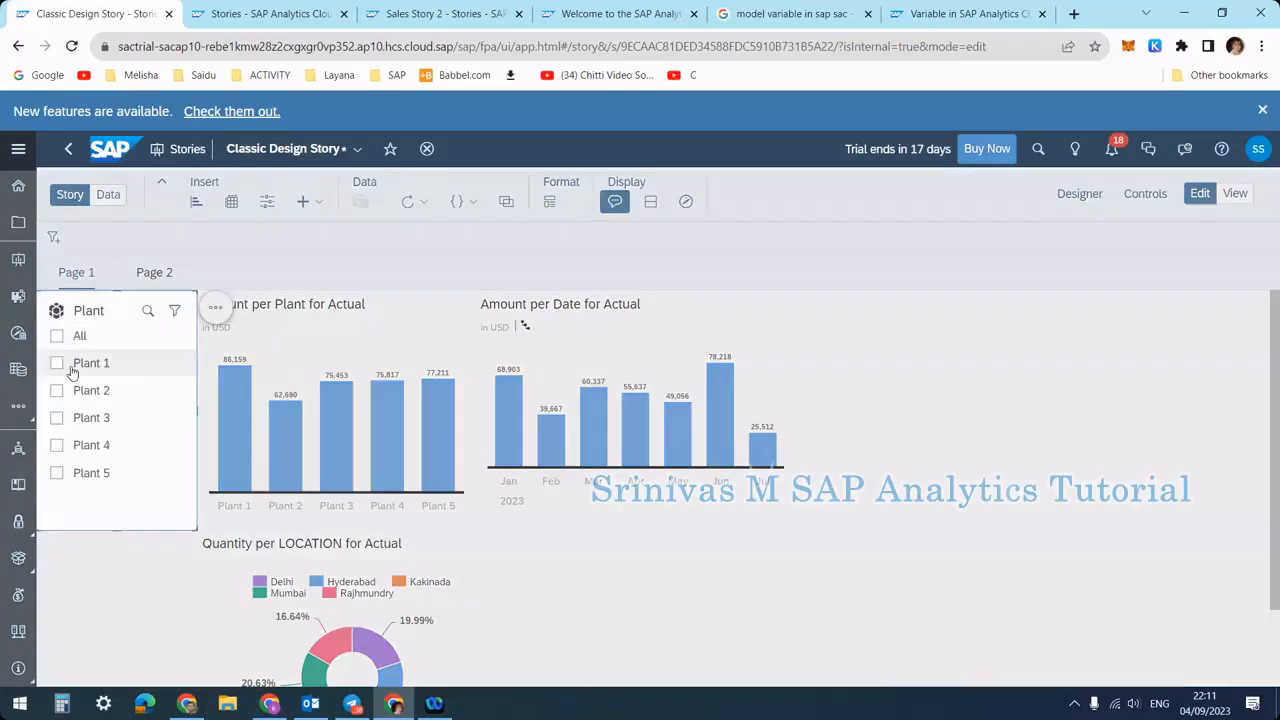
pyautogui.click(72, 370)
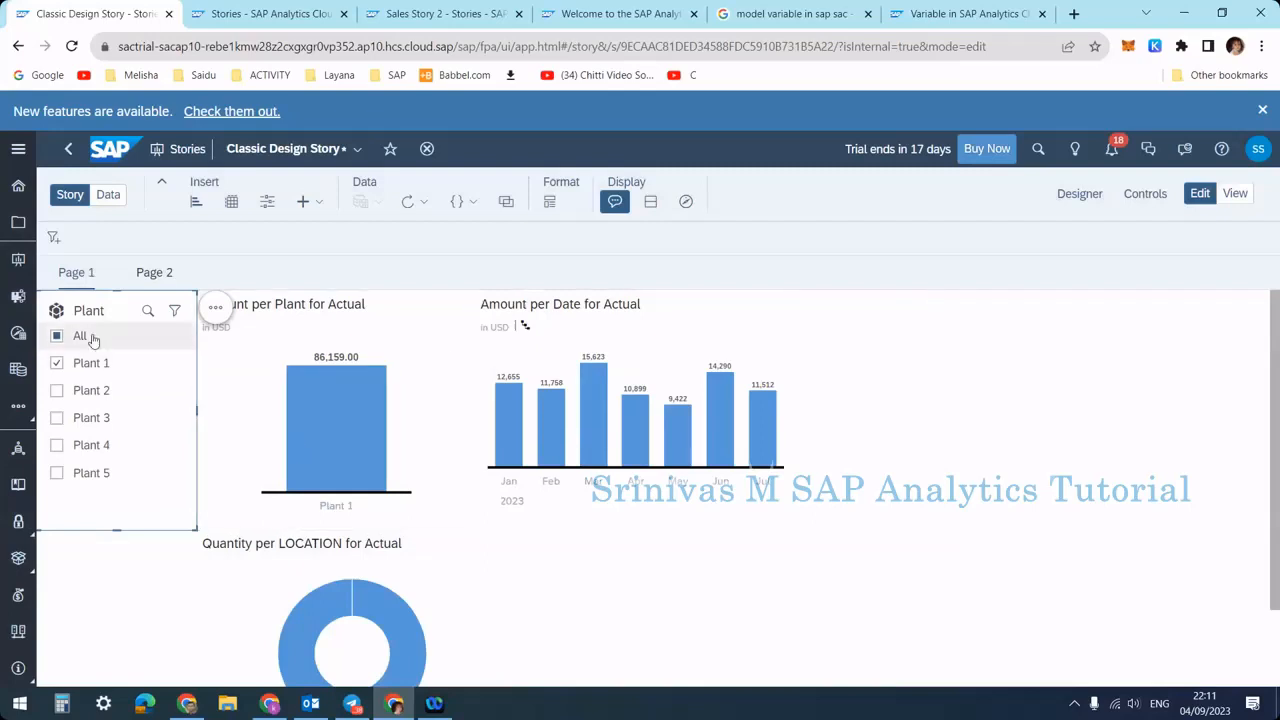
# Limit the Plant input control's linked analysis to selected widgets, leaving the Quantity per LOCATION chart unlinked
pyautogui.click(213, 311)
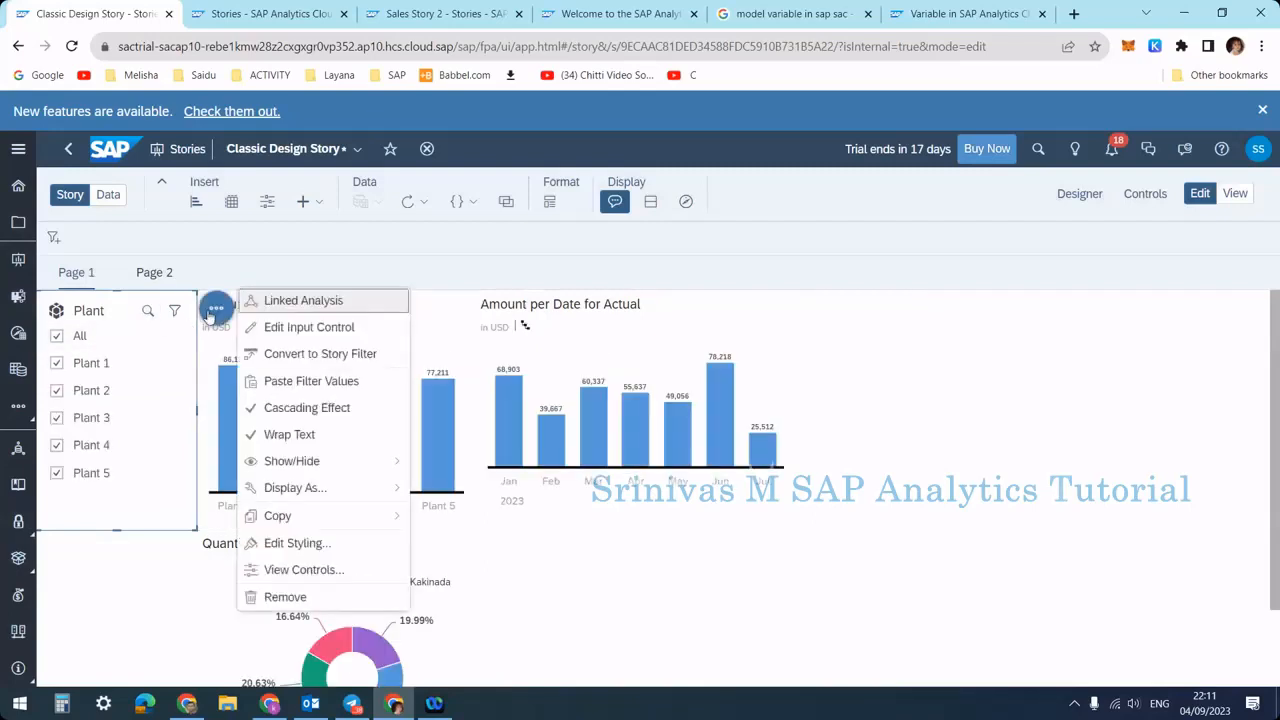
pyautogui.click(303, 308)
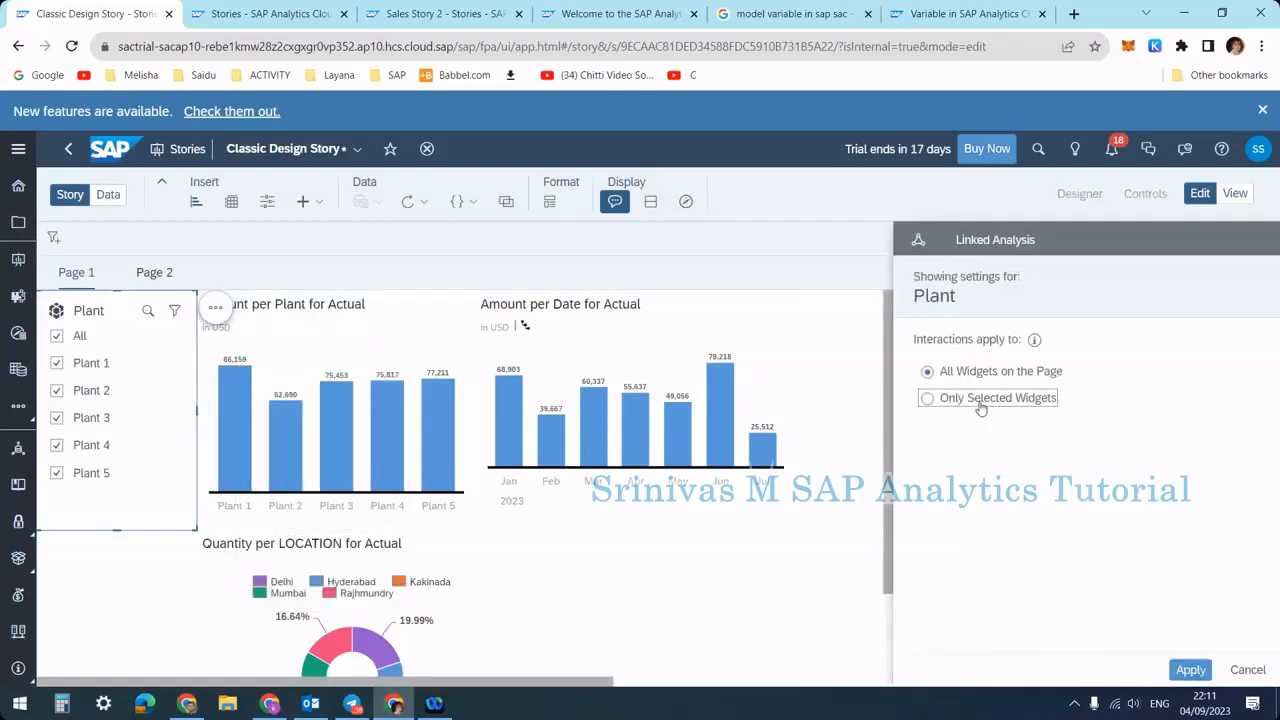
pyautogui.click(981, 404)
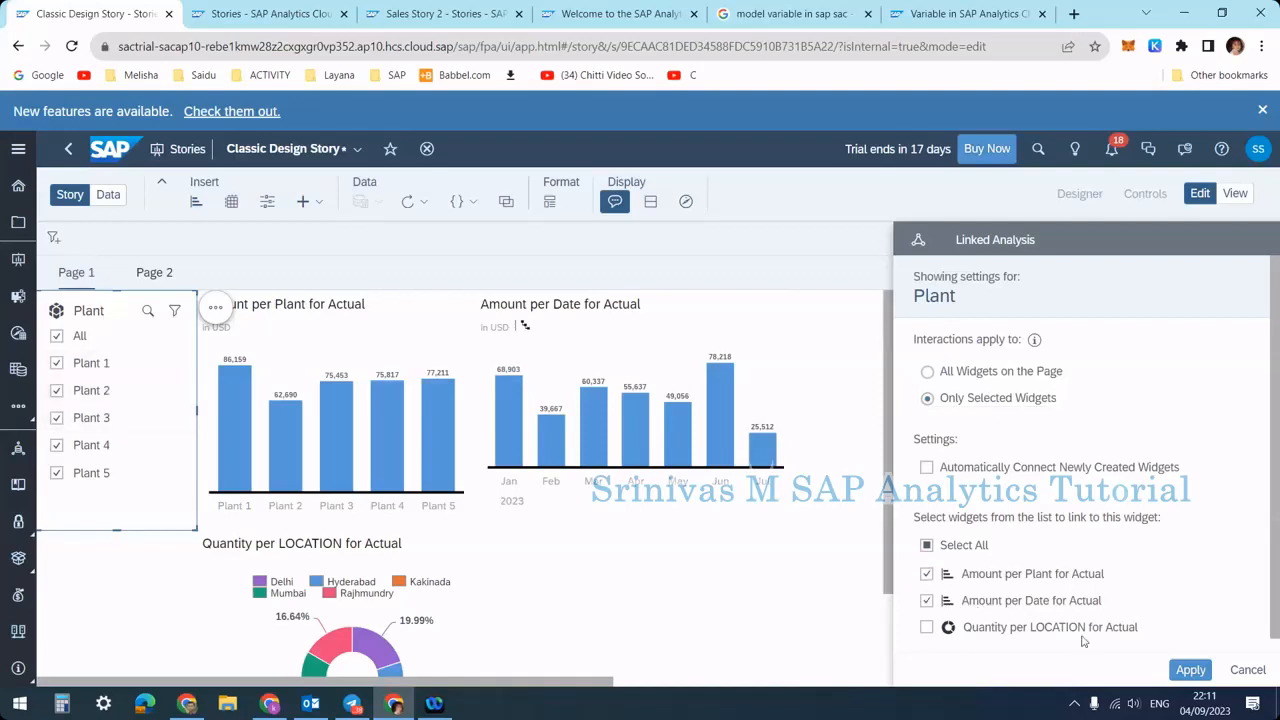
pyautogui.click(1176, 671)
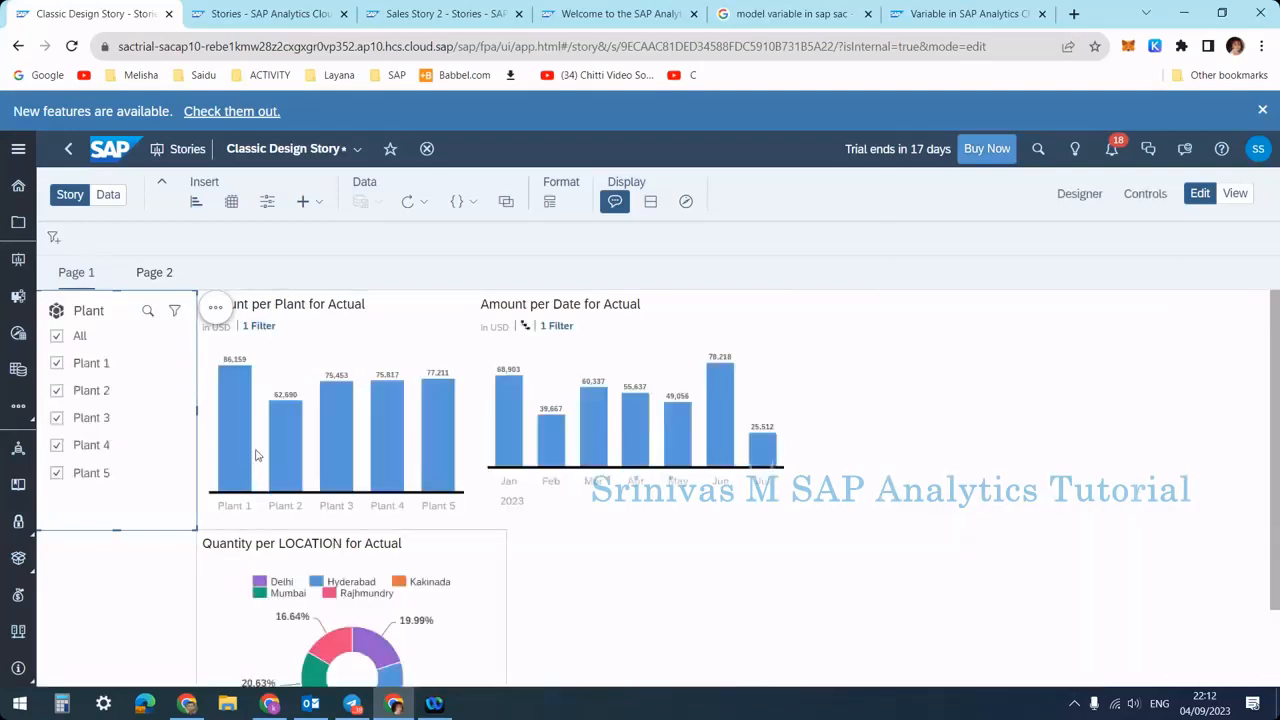
# Filter the Plant input control to only Plant 1 and inspect the Quantity per LOCATION chart
pyautogui.click(57, 337)
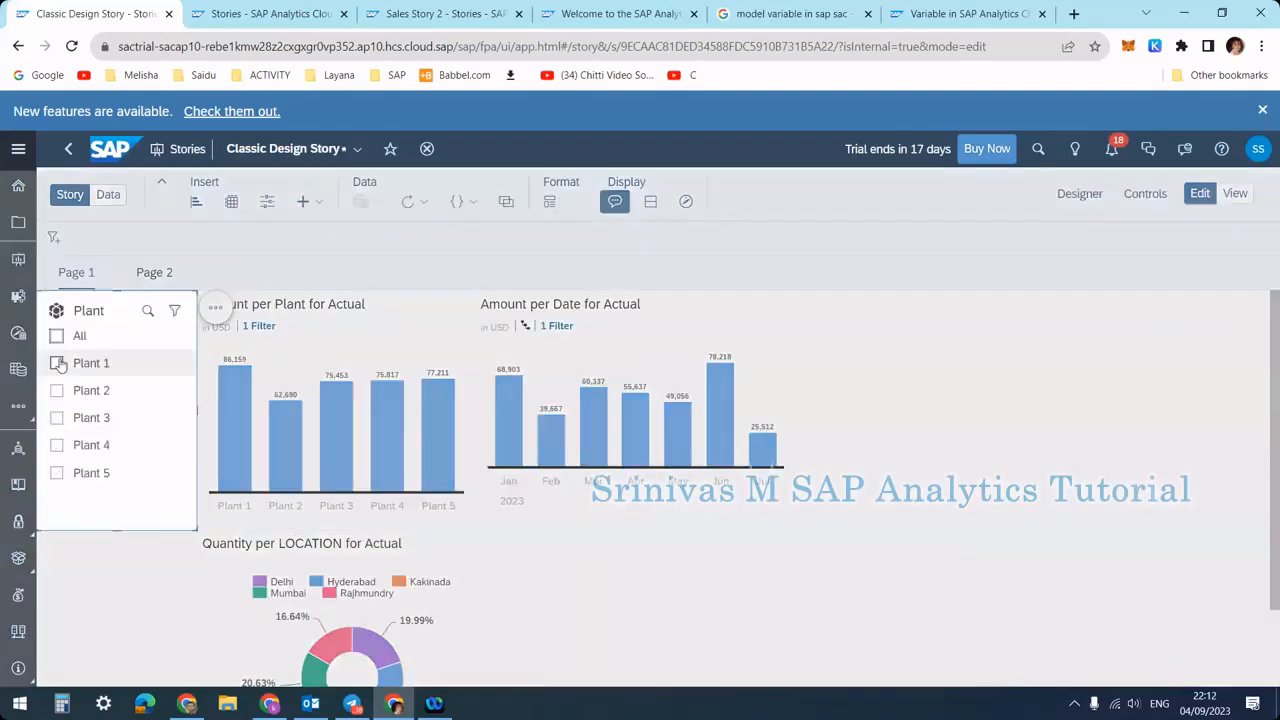
pyautogui.click(57, 363)
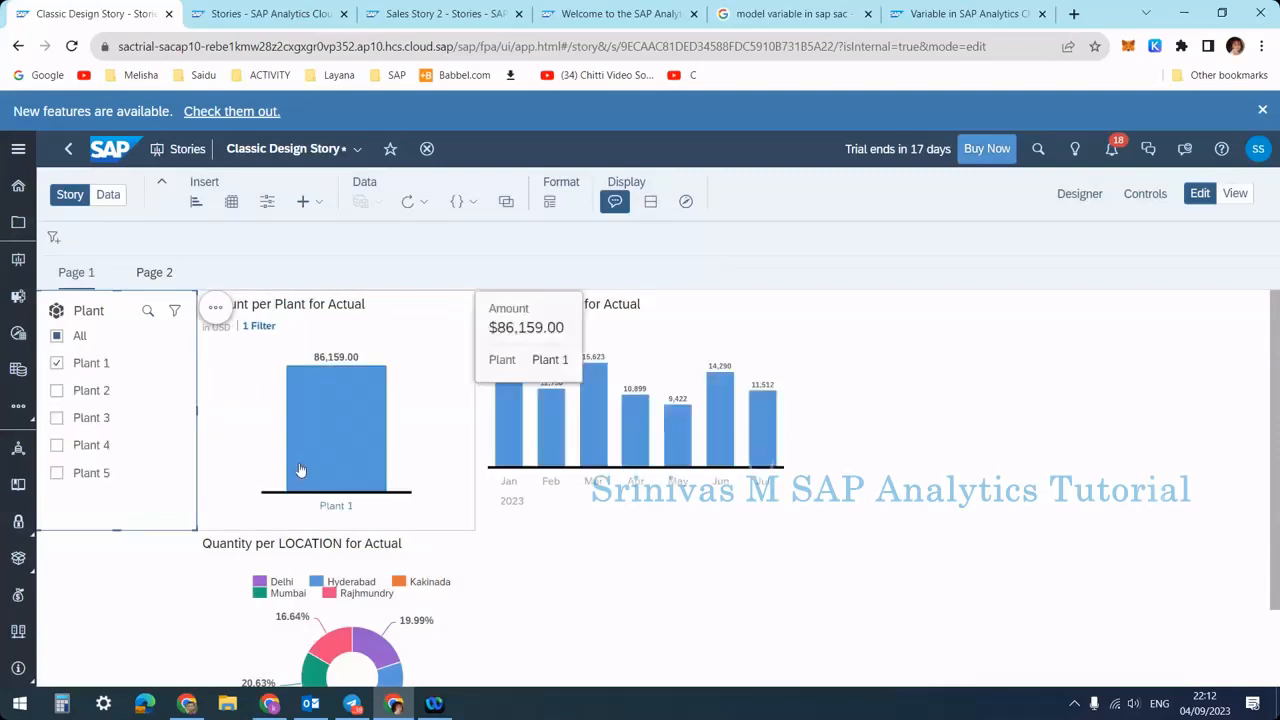
pyautogui.scroll(-1, 457, 443)
pyautogui.scroll(1, 457, 443)
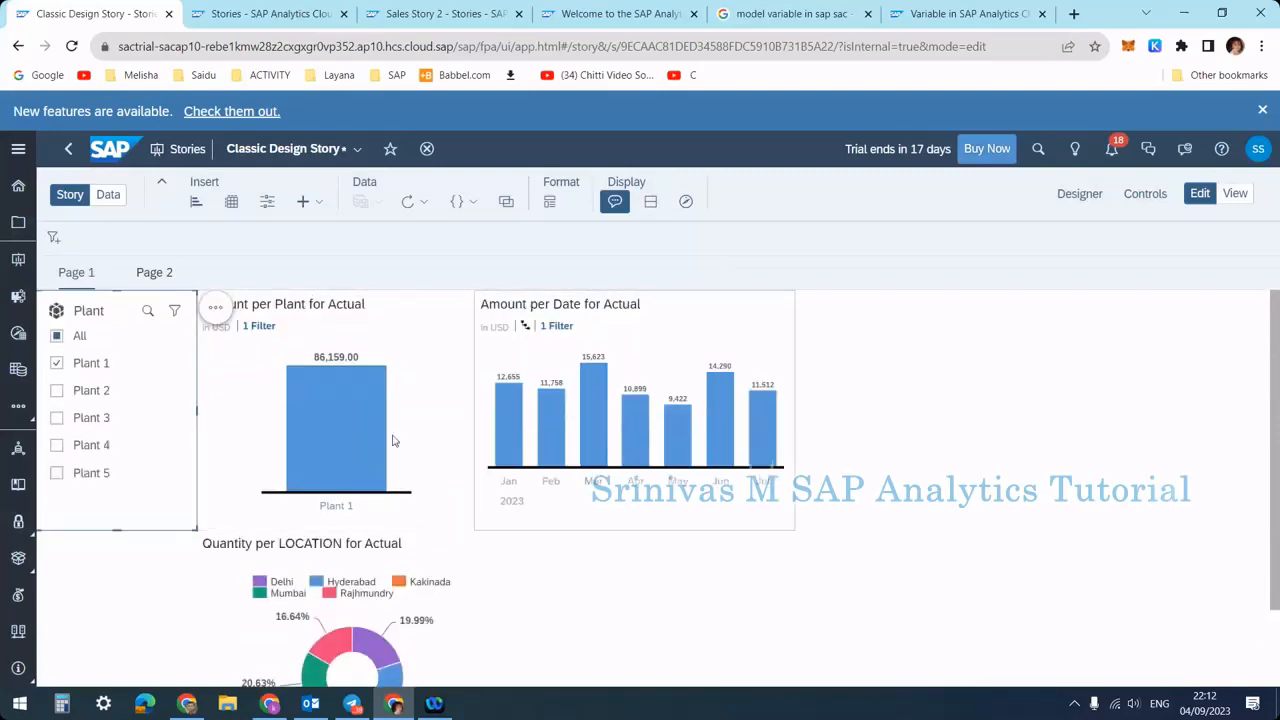
pyautogui.scroll(-1, 378, 605)
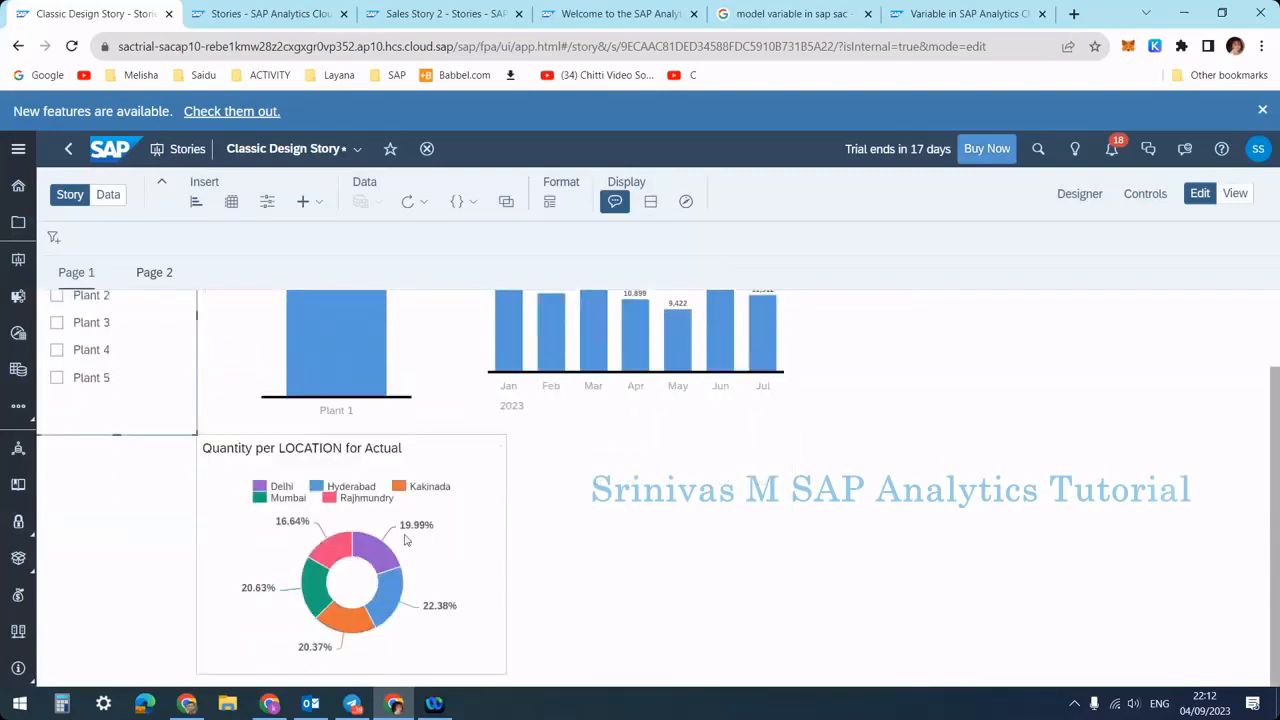
pyautogui.scroll(1, 331, 600)
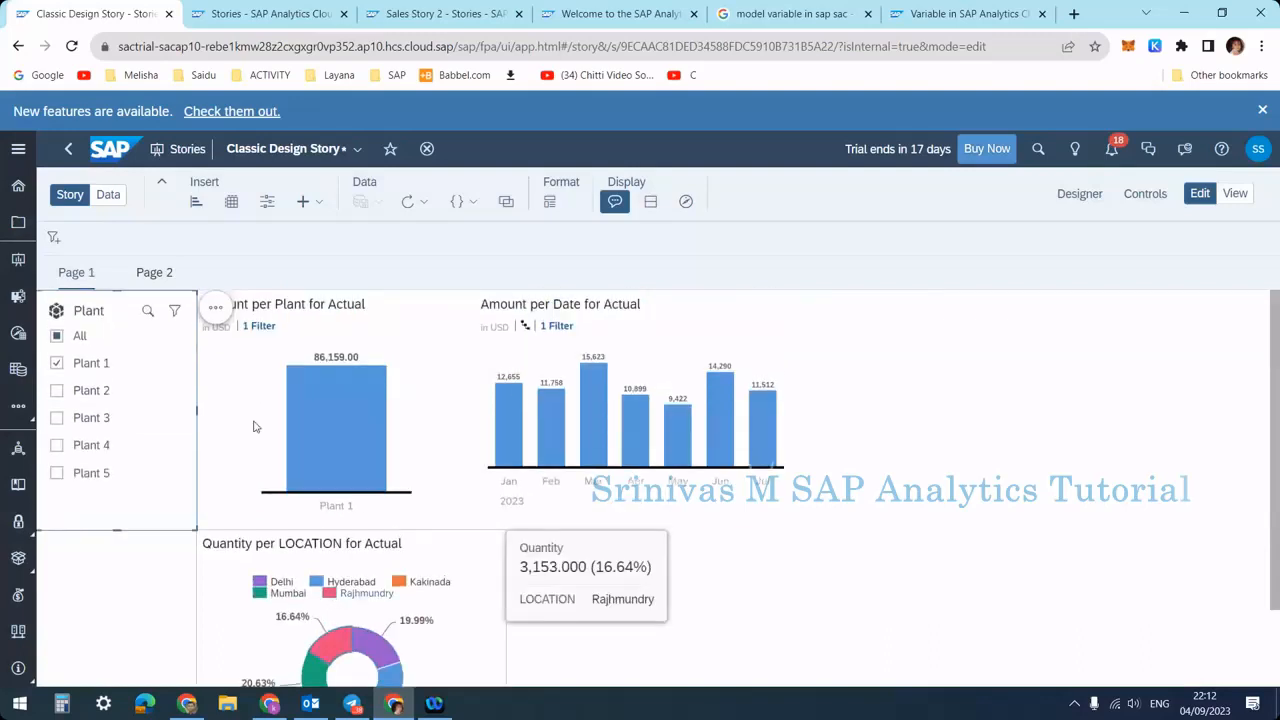
pyautogui.click(441, 328)
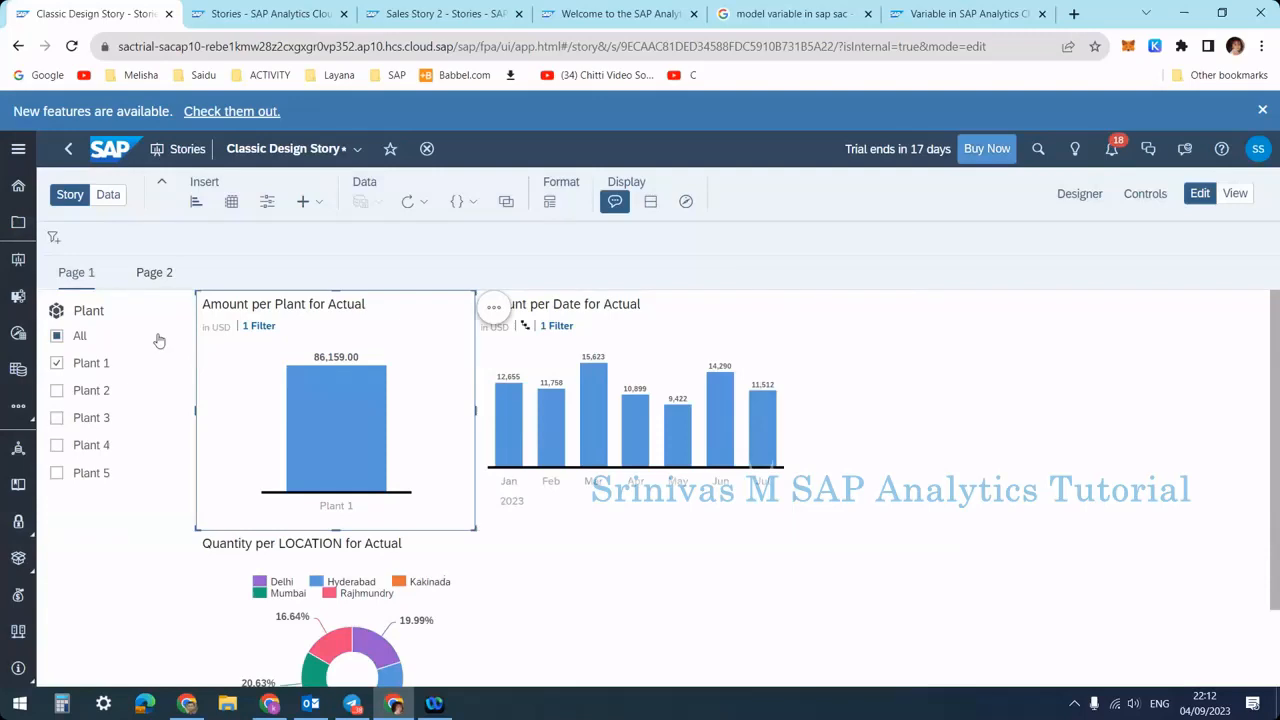